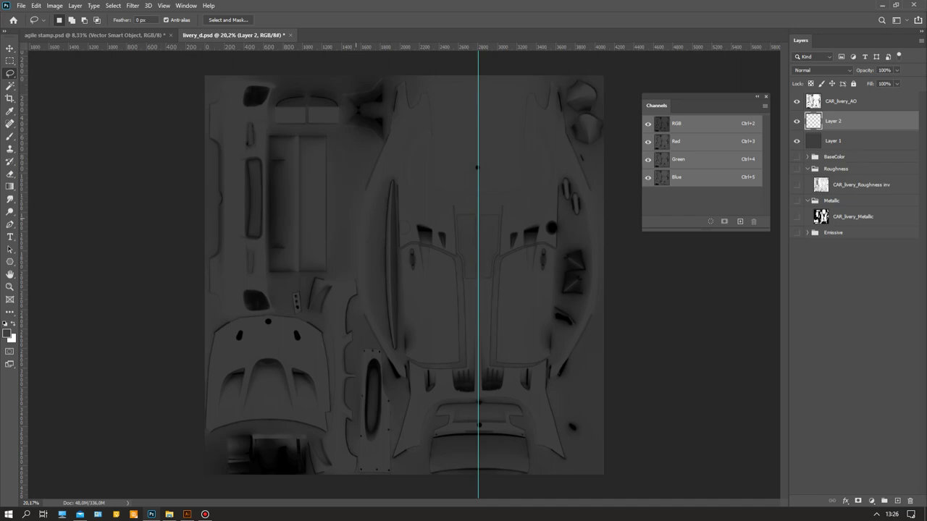
# Step: Draw a polygonal selection across the left half of the car body up to the centre guide and fill it with white on Layer 2
pyautogui.click(355, 218)
pyautogui.click(478, 284)
pyautogui.click(478, 360)
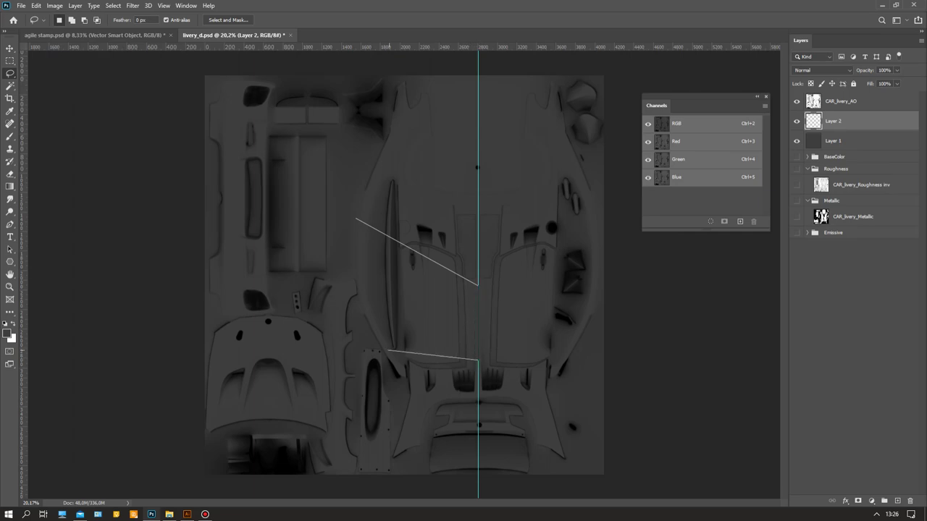
pyautogui.click(368, 334)
pyautogui.click(352, 257)
pyautogui.click(357, 216)
pyautogui.hotkey('alt', 'BackSpace')
pyautogui.hotkey('ctrl', 'BackSpace')
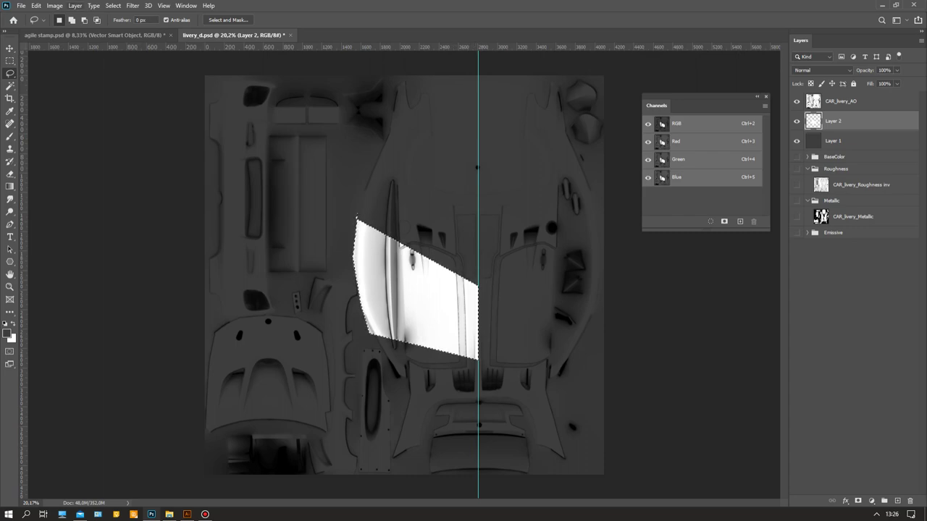
# Step: Duplicate the white shape, flip the copy horizontally and align it against the other side of the centre guide, leaving nothing selected
pyautogui.click(36, 5)
pyautogui.moveTo(108, 225)
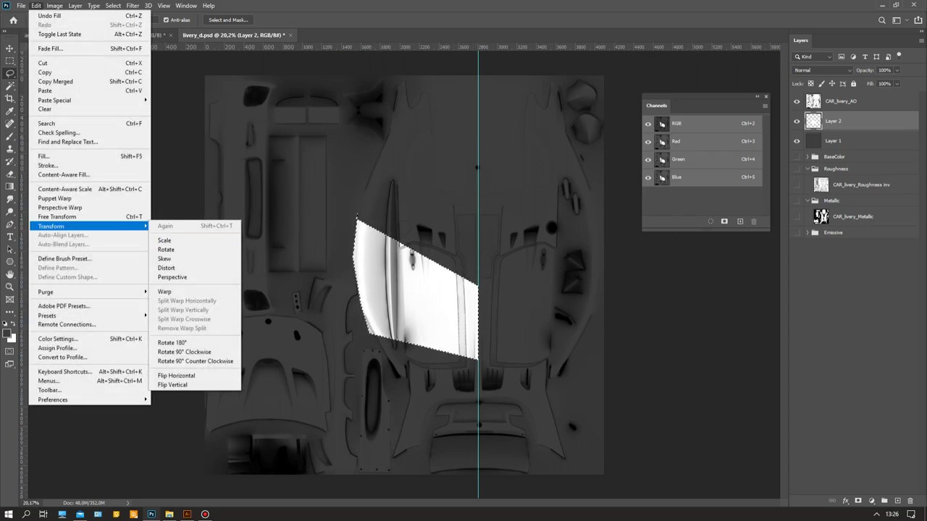
pyautogui.press('Escape')
pyautogui.moveTo(420, 281); pyautogui.dragTo(475, 284)
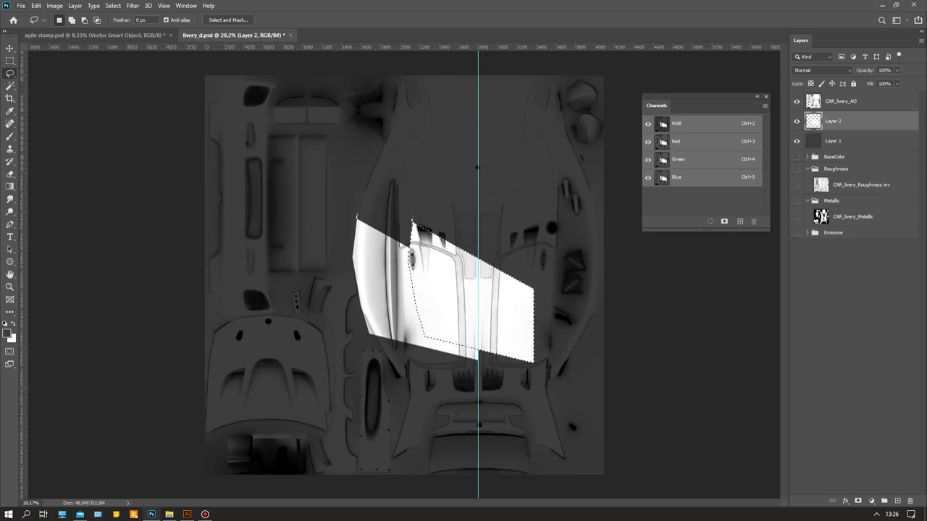
pyautogui.click(23, 5)
pyautogui.moveTo(35, 5)
pyautogui.moveTo(79, 226)
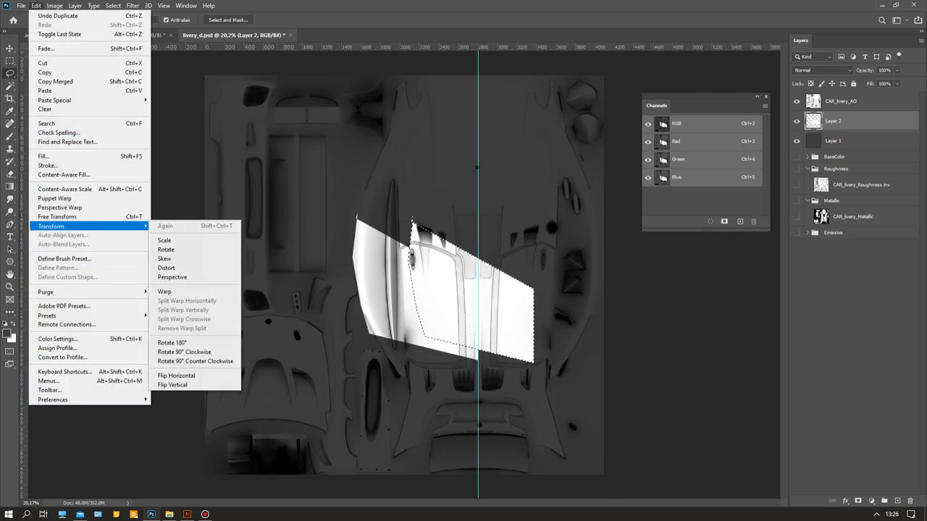
pyautogui.press('Return')
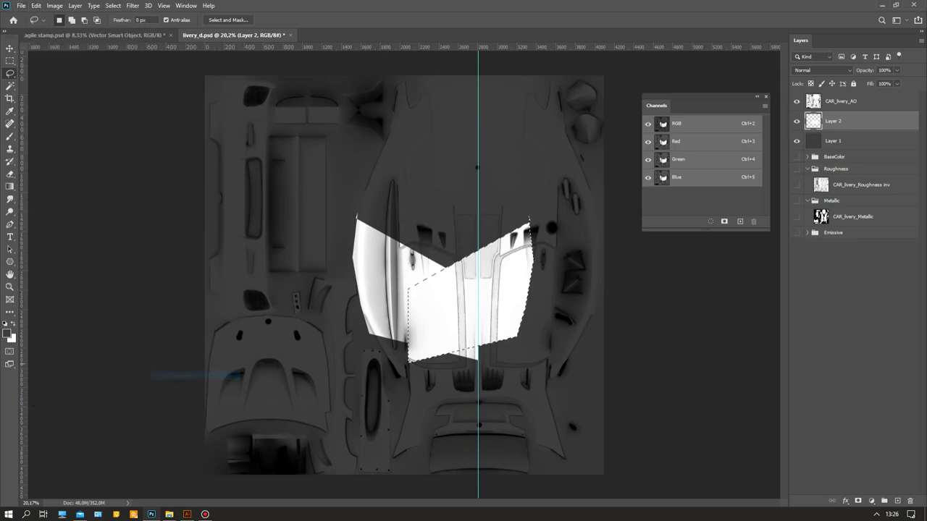
pyautogui.moveTo(424, 329); pyautogui.dragTo(487, 329)
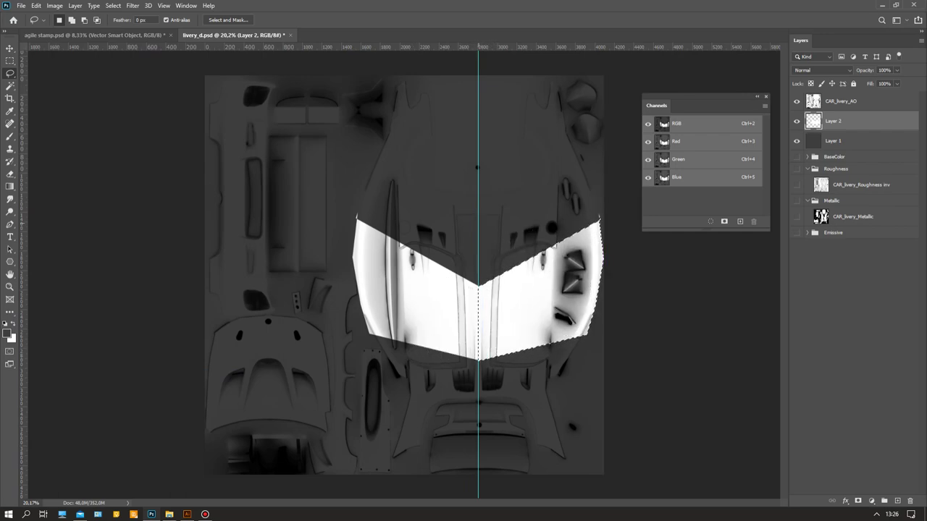
pyautogui.hotkey('ctrl', 'd')
# Step: Apply a Gaussian Blur with a radius of 95,6 pixels to the white V shape on Layer 2
pyautogui.click(132, 6)
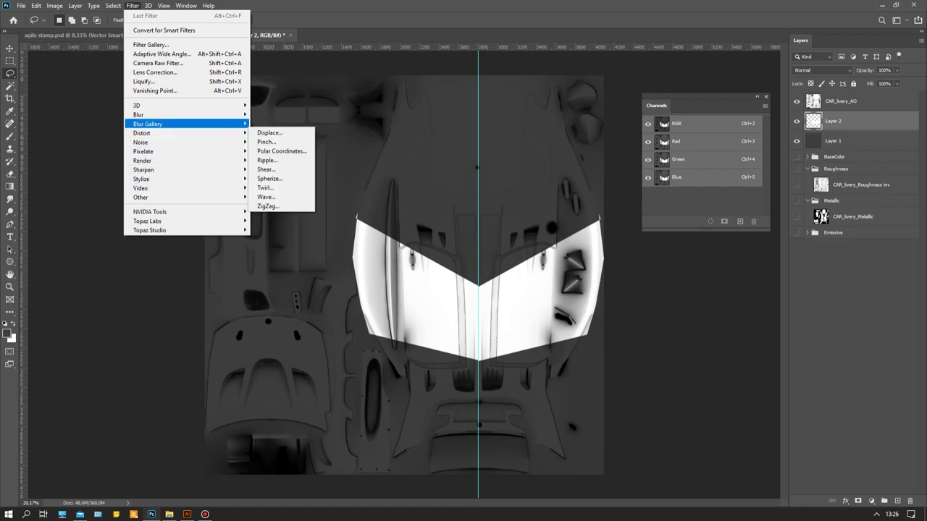
pyautogui.moveTo(181, 114)
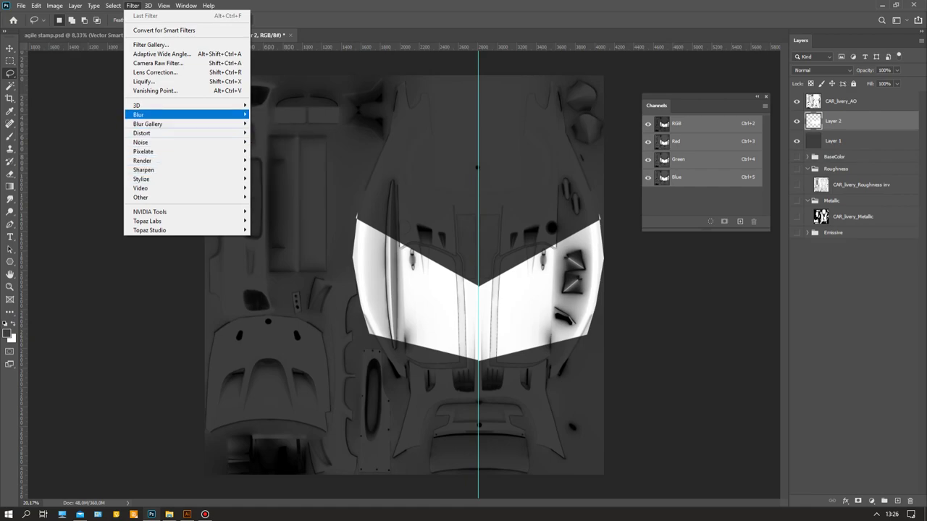
pyautogui.click(276, 151)
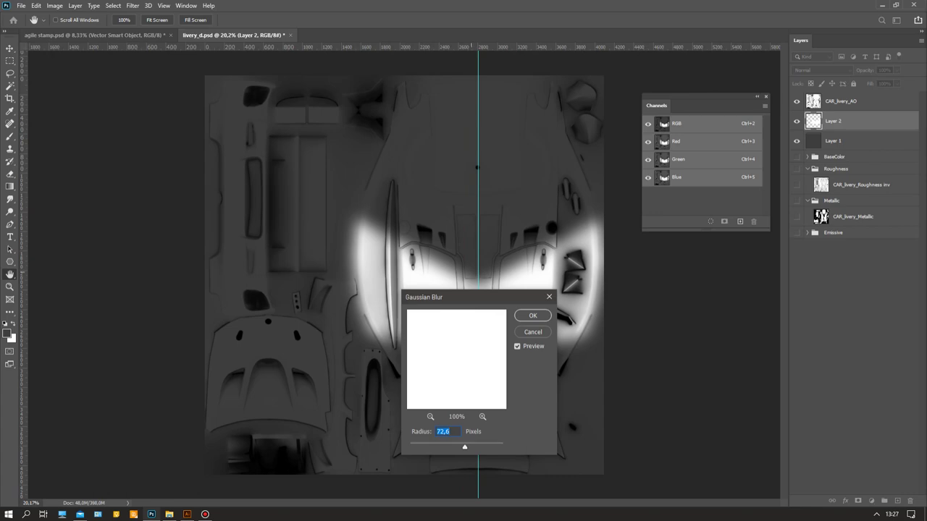
pyautogui.moveTo(434, 297); pyautogui.dragTo(142, 175)
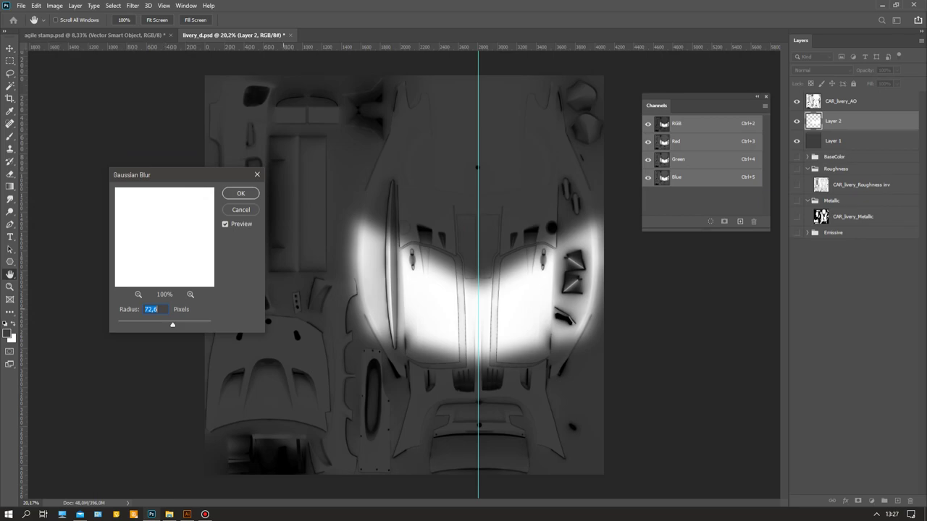
pyautogui.write('7,2')
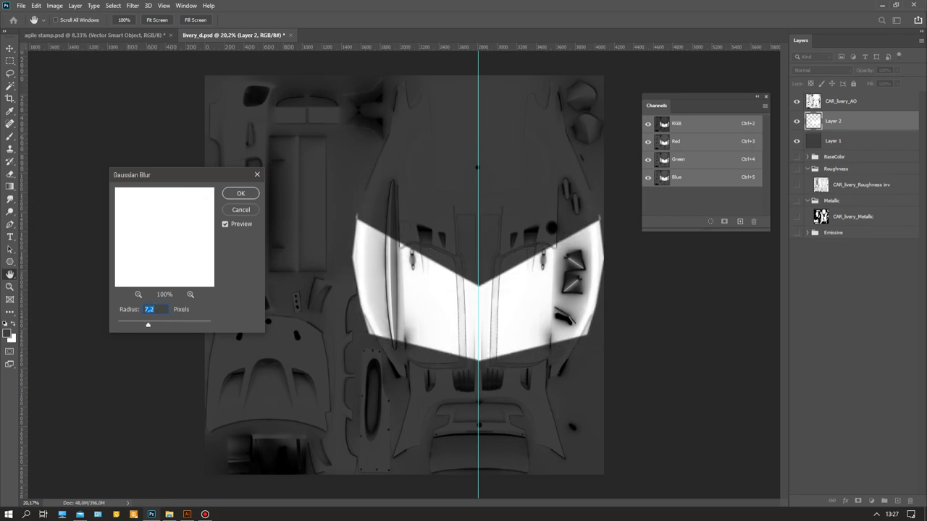
pyautogui.write('16,6')
pyautogui.write('22,2')
pyautogui.moveTo(160, 325); pyautogui.dragTo(171, 325)
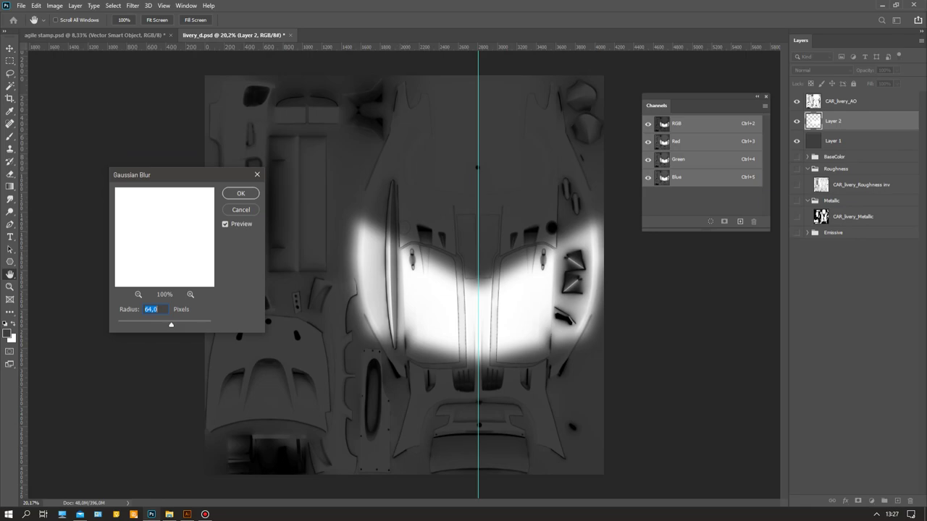
pyautogui.moveTo(170, 324); pyautogui.dragTo(176, 324)
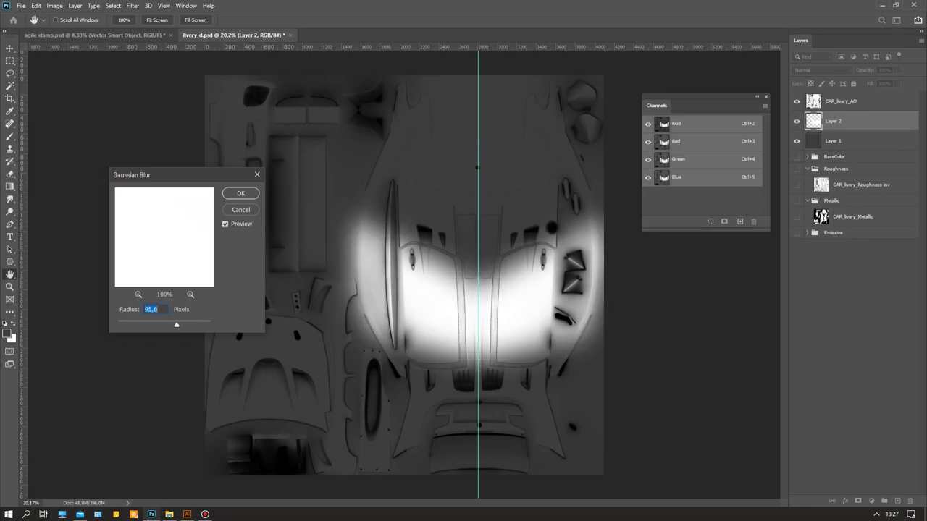
pyautogui.press('Return')
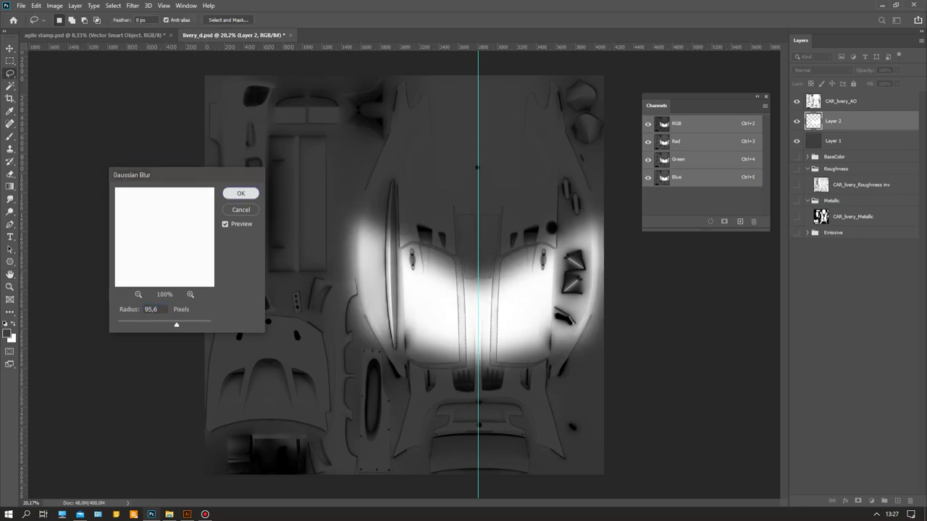
# Step: Add a new layer directly above Layer 1, fill it with the default black and hide the CAR_livery_AO layer
pyautogui.click(834, 141)
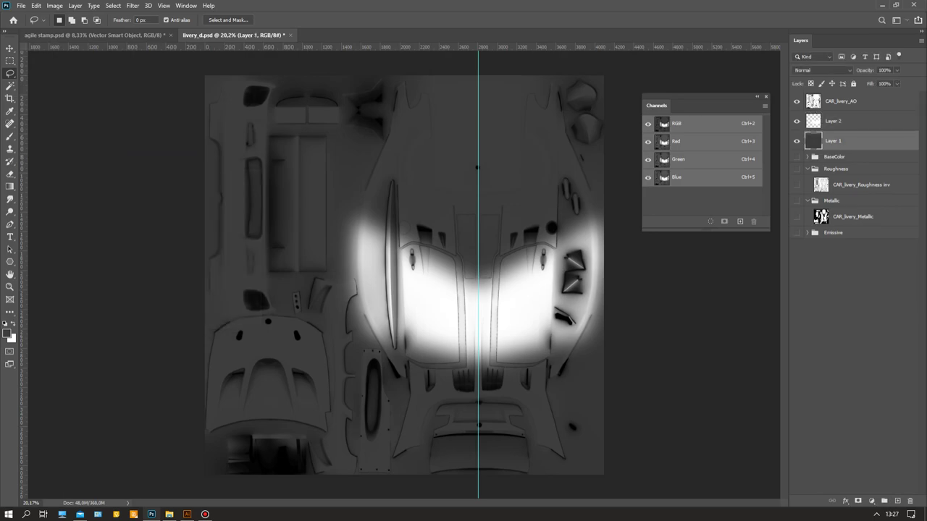
pyautogui.click(897, 500)
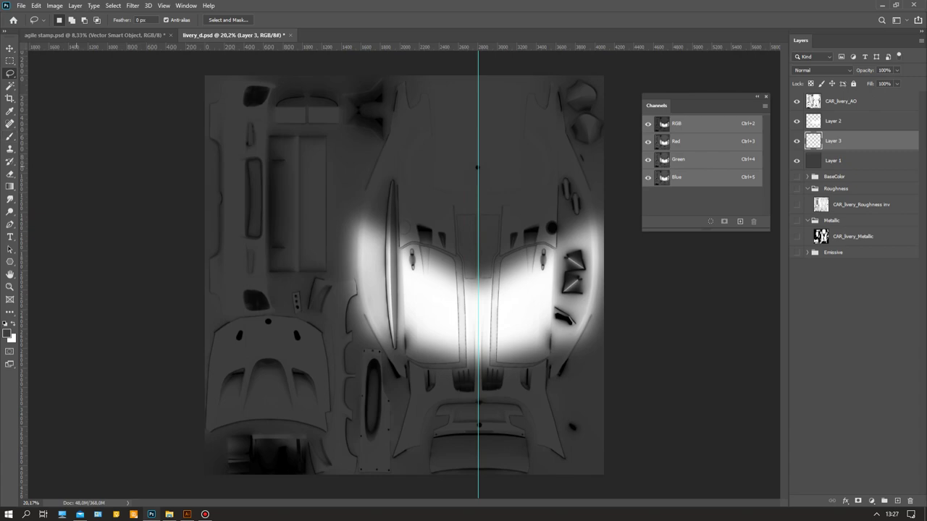
pyautogui.press('d')
pyautogui.hotkey('alt', 'BackSpace')
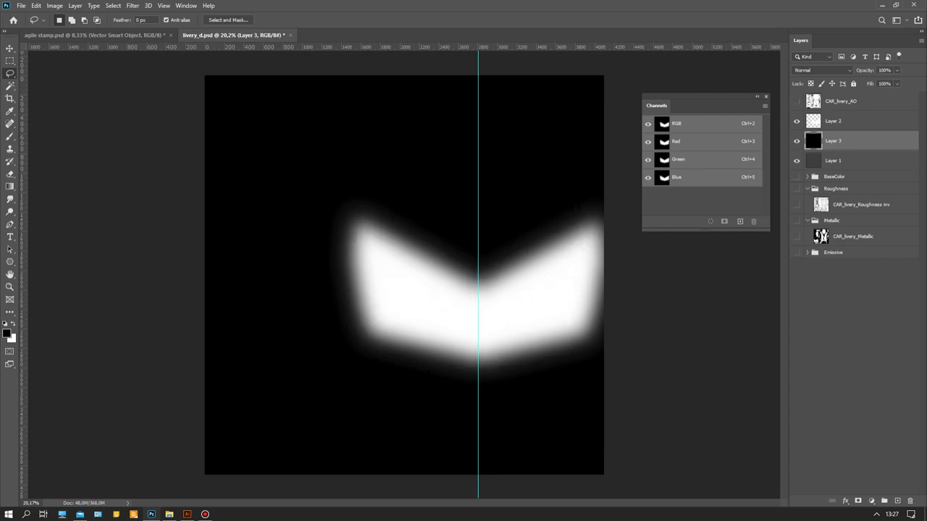
# Step: Merge Layer 2 down into the black Layer 3 and check the merged layer by toggling its visibility
pyautogui.click(833, 121)
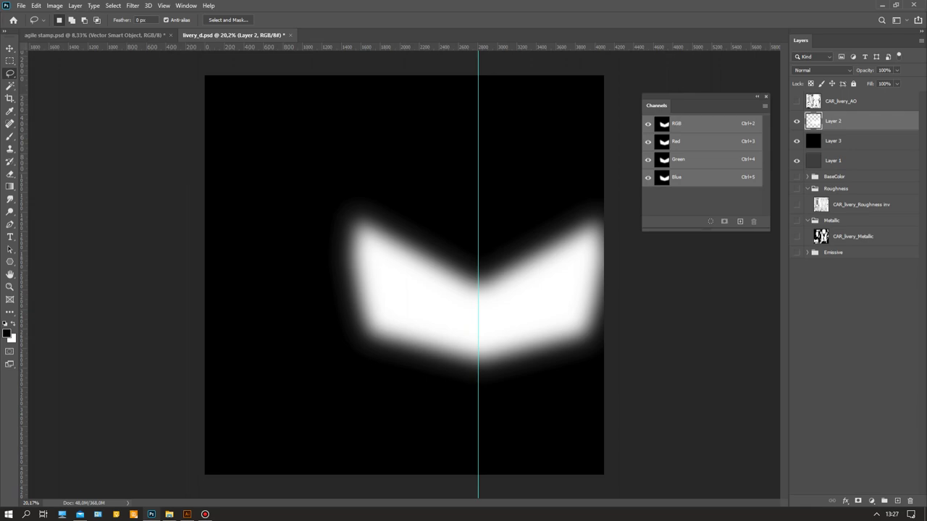
pyautogui.click(920, 40)
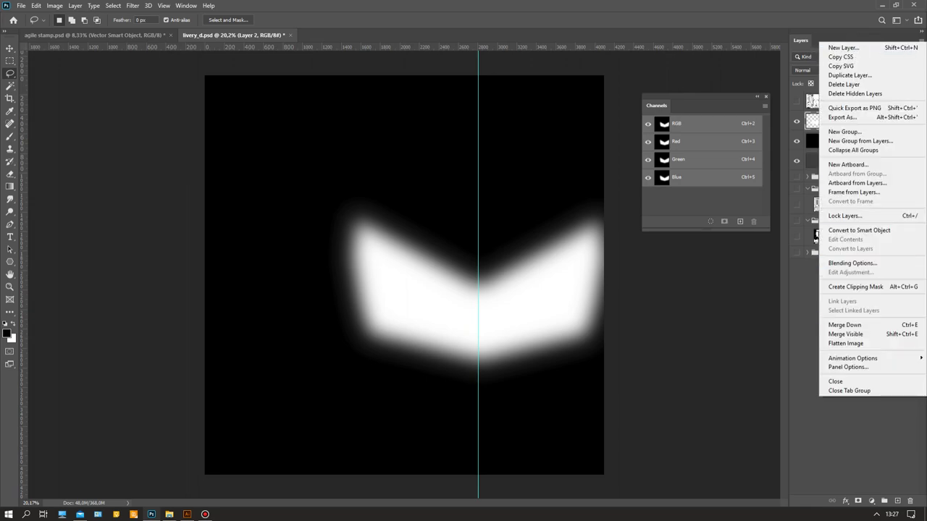
pyautogui.click(844, 325)
pyautogui.click(796, 122)
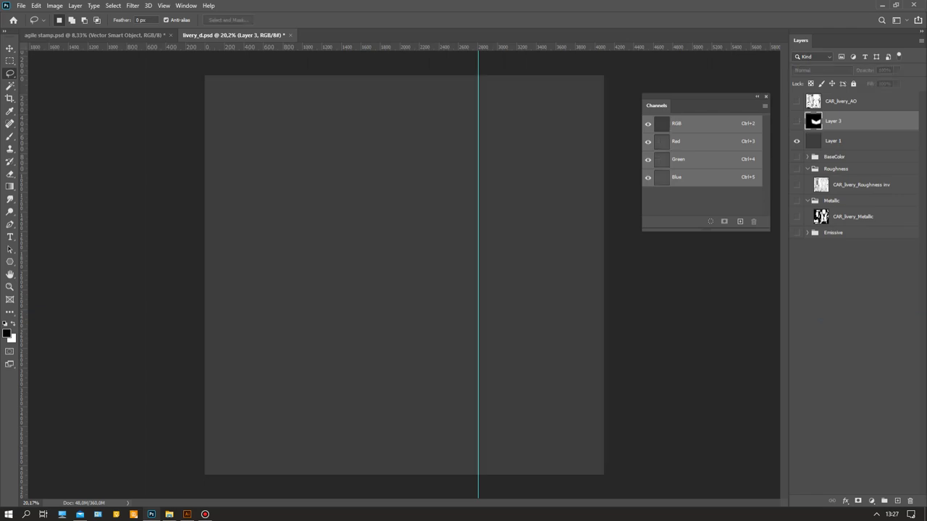
pyautogui.click(796, 121)
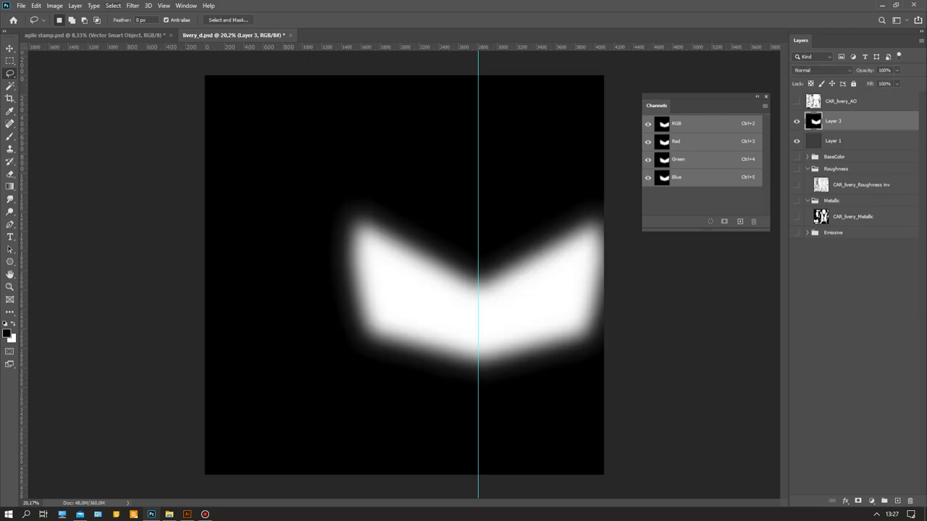
# Step: Apply the Color Halftone filter to the merged layer with a maximum radius of 16 pixels, keeping the default screen angles
pyautogui.click(133, 5)
pyautogui.moveTo(159, 151)
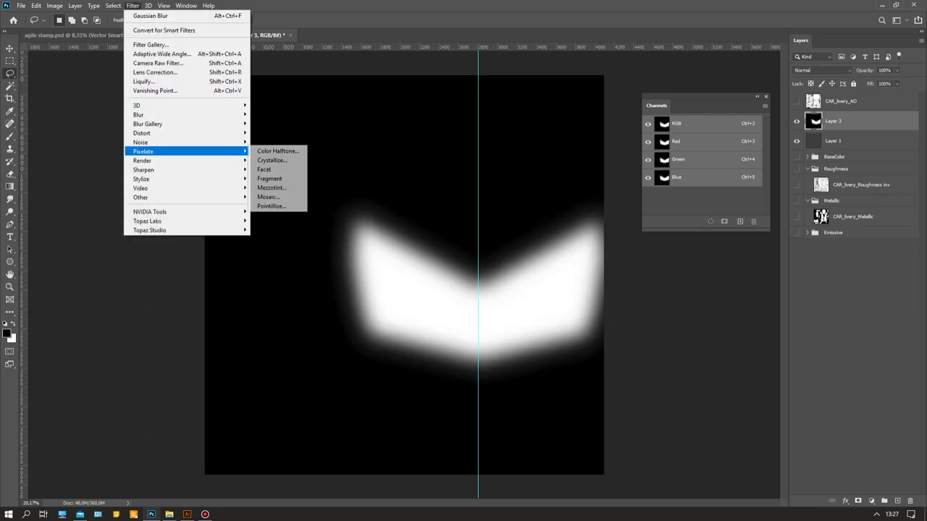
pyautogui.click(278, 150)
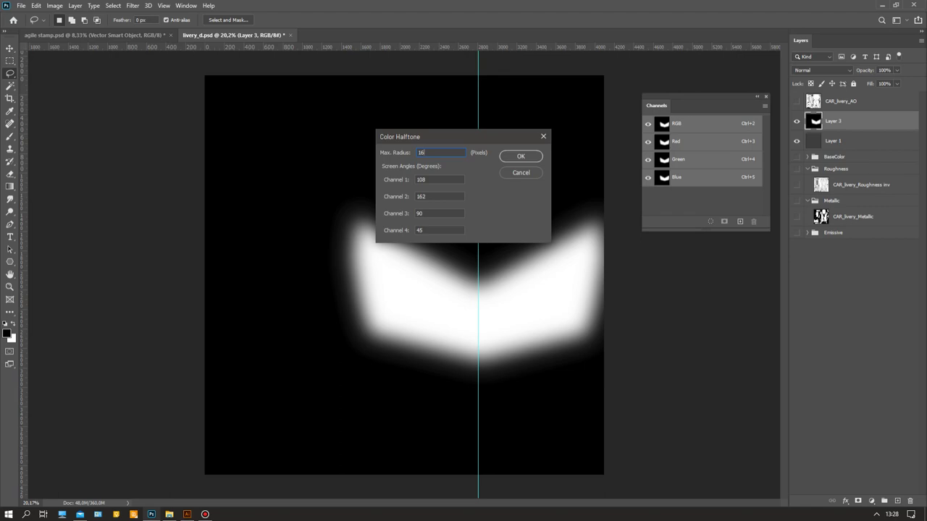
pyautogui.press('Return')
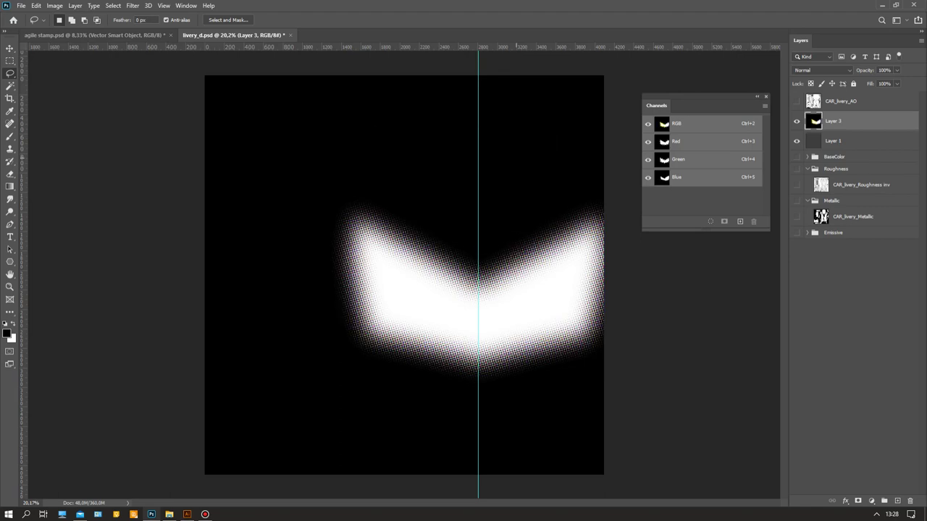
# Step: Examine the halftone dots along the shape's edge up close in the red, green and blue channels individually
pyautogui.press('z')
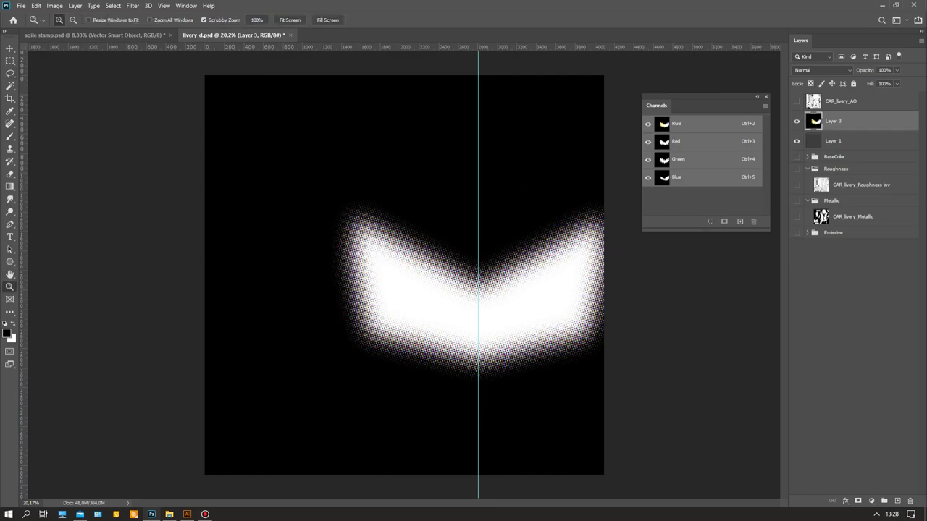
pyautogui.click(360, 229)
pyautogui.click(360, 228)
pyautogui.click(412, 247)
pyautogui.click(411, 247)
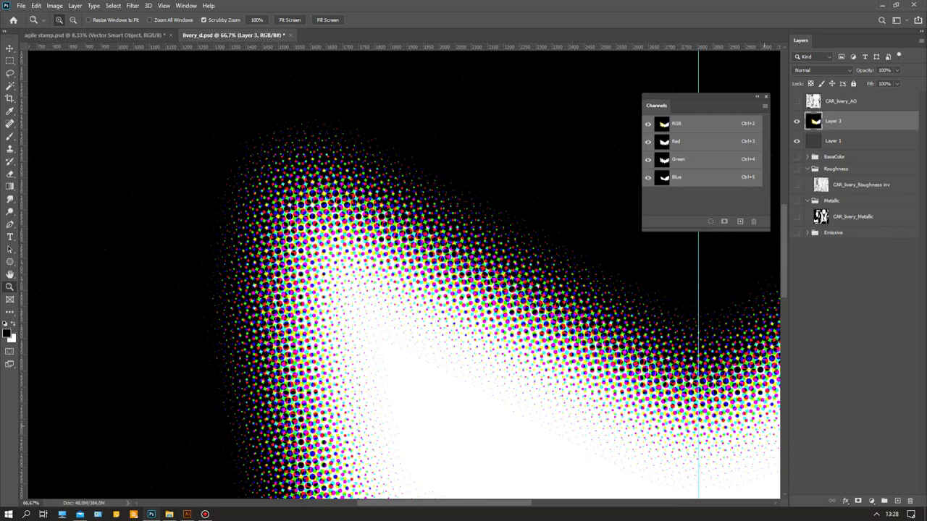
pyautogui.hotkey('ctrl', '3')
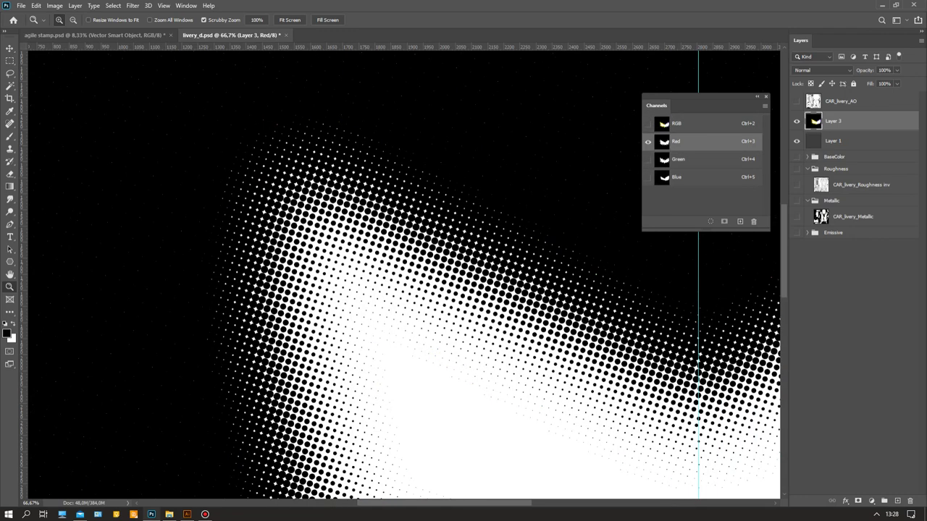
pyautogui.hotkey('ctrl', '4')
pyautogui.hotkey('ctrl', '5')
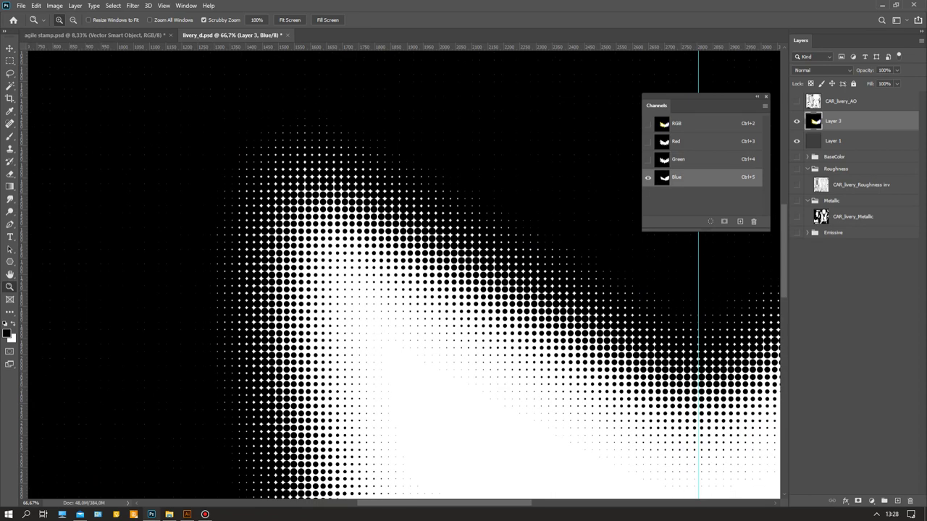
pyautogui.moveTo(220, 209); pyautogui.dragTo(558, 234)
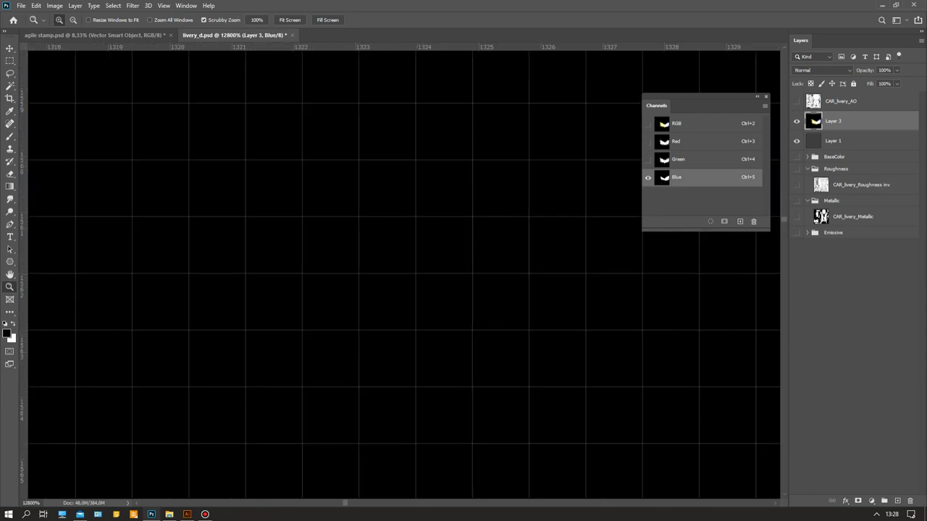
pyautogui.hotkey('ctrl', '1')
pyautogui.moveTo(545, 269); pyautogui.dragTo(300, 191)
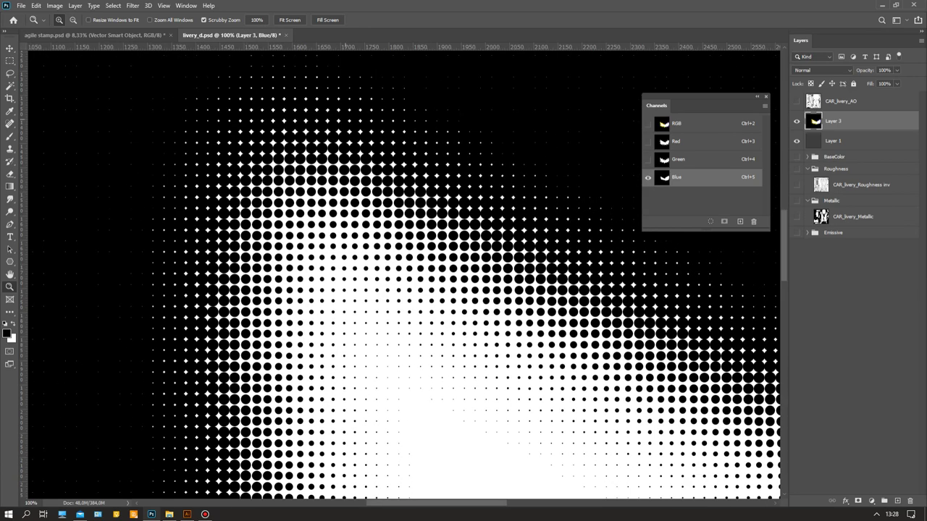
pyautogui.hotkey('ctrl', '4')
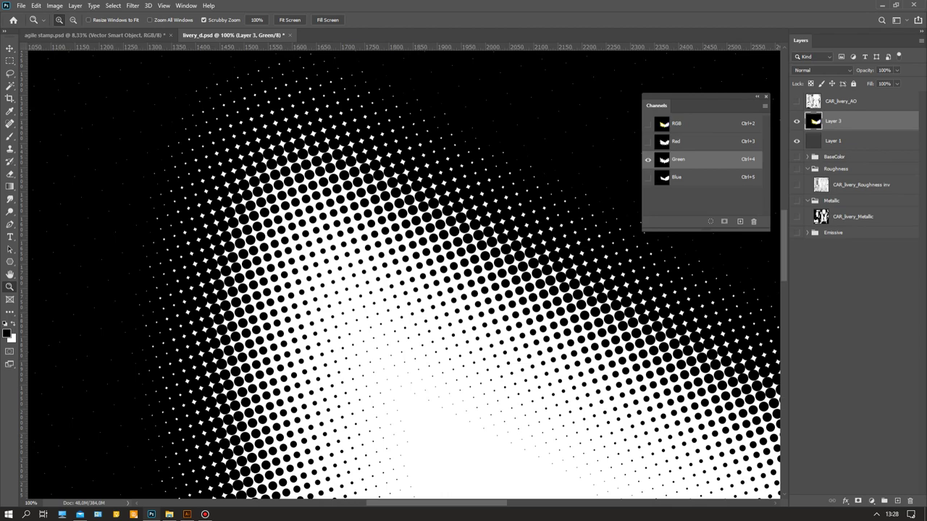
# Step: Select the entire canvas in the blue channel and return to the RGB composite
pyautogui.hotkey('ctrl', '5')
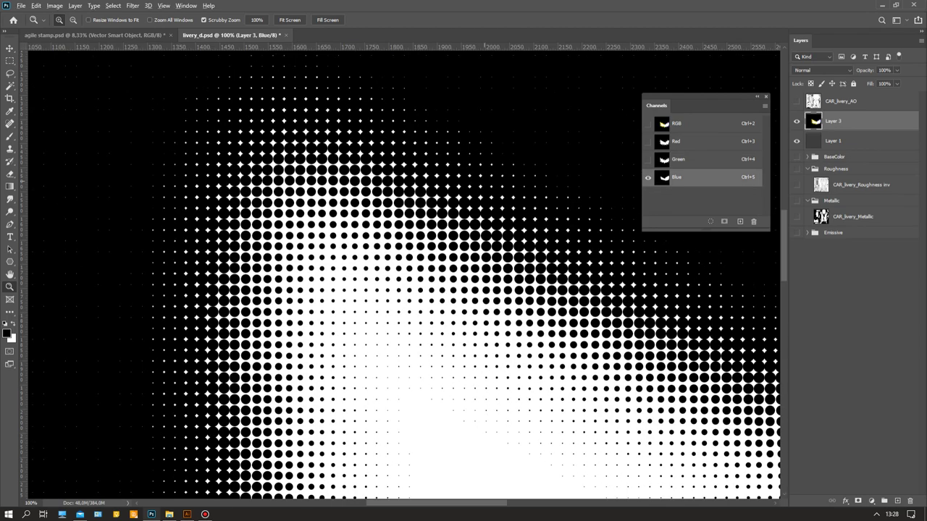
pyautogui.scroll(-3, 484, 181)
pyautogui.moveTo(518, 214); pyautogui.dragTo(417, 223)
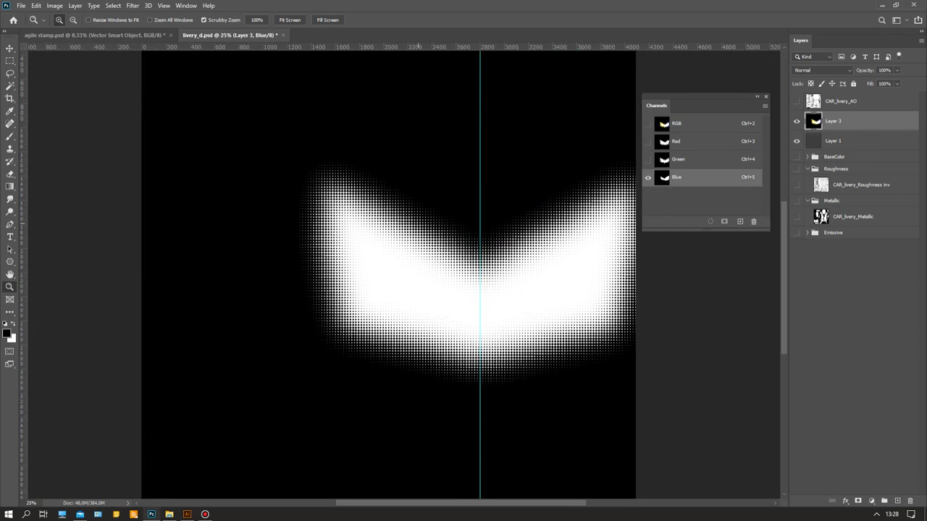
pyautogui.hotkey('ctrl', 'a')
pyautogui.hotkey('ctrl', '2')
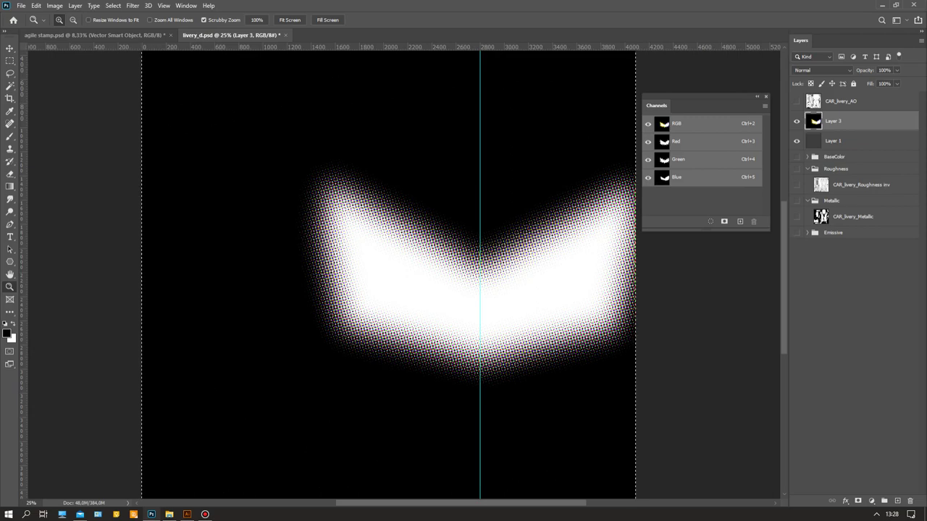
# Step: Hide the halftone Layer 3 and paste the copied blue-channel halftone into a new alpha channel
pyautogui.click(796, 121)
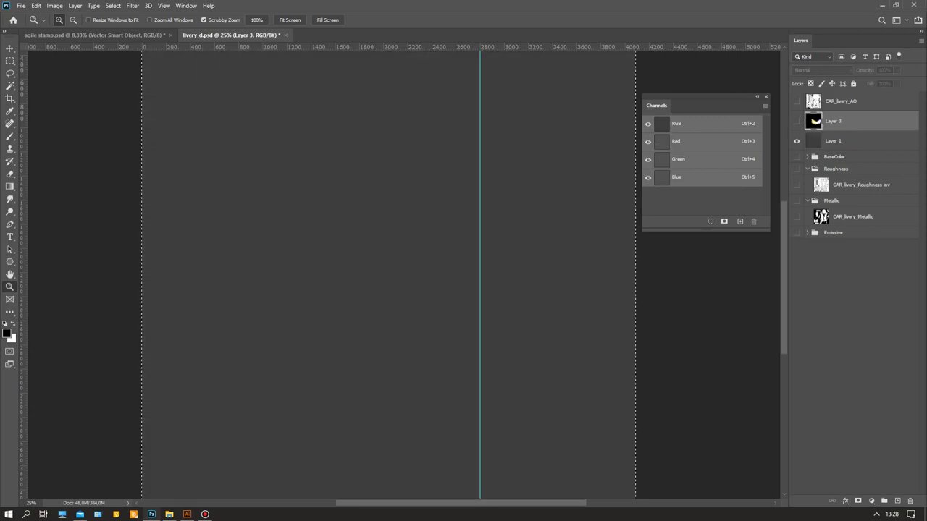
pyautogui.click(739, 221)
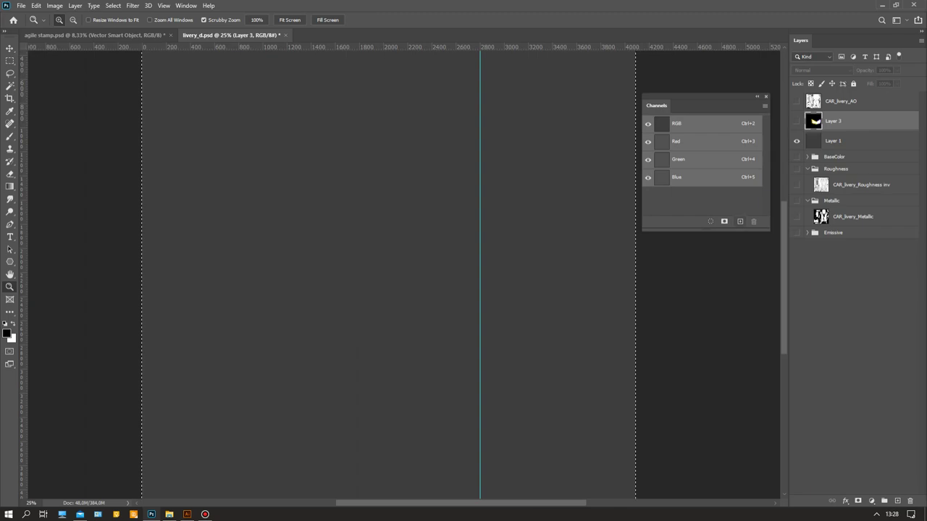
pyautogui.hotkey('ctrl', 'v')
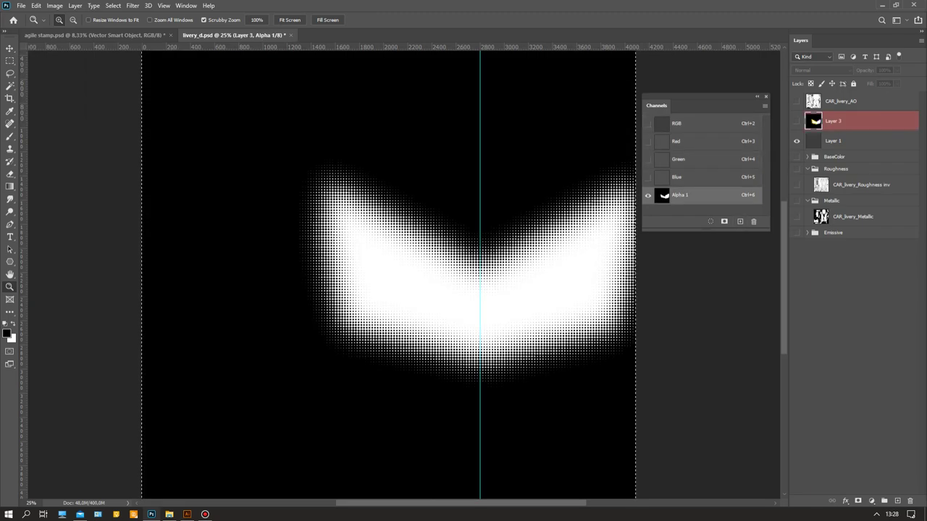
# Step: Replace the canvas selection with one loaded from the alpha channel's halftone and inspect the dots
pyautogui.hotkey('ctrl', 'd')
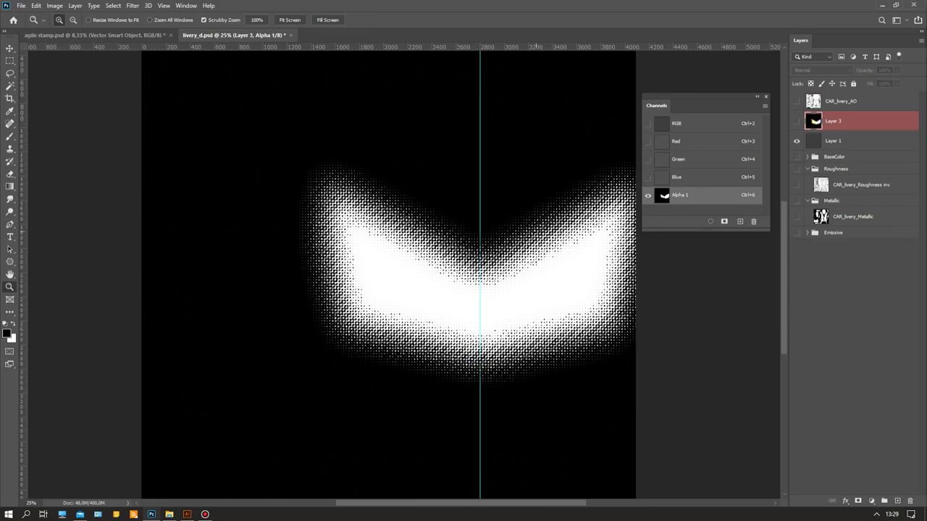
pyautogui.hotkey('ctrl', '+')
pyautogui.hotkey('ctrl', '+')
pyautogui.hotkey('ctrl', '+')
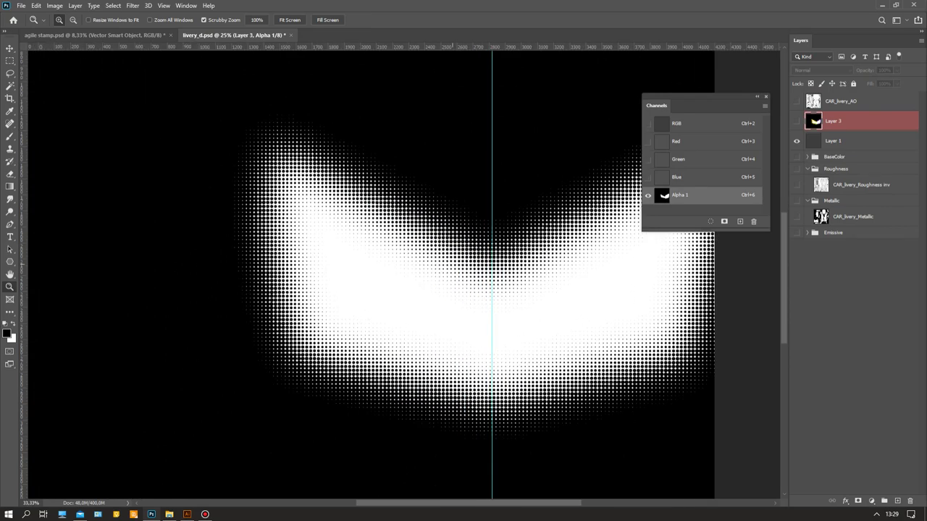
pyautogui.hotkey('ctrl', '-')
pyautogui.hotkey('ctrl', '-')
pyautogui.hotkey('ctrl', '-')
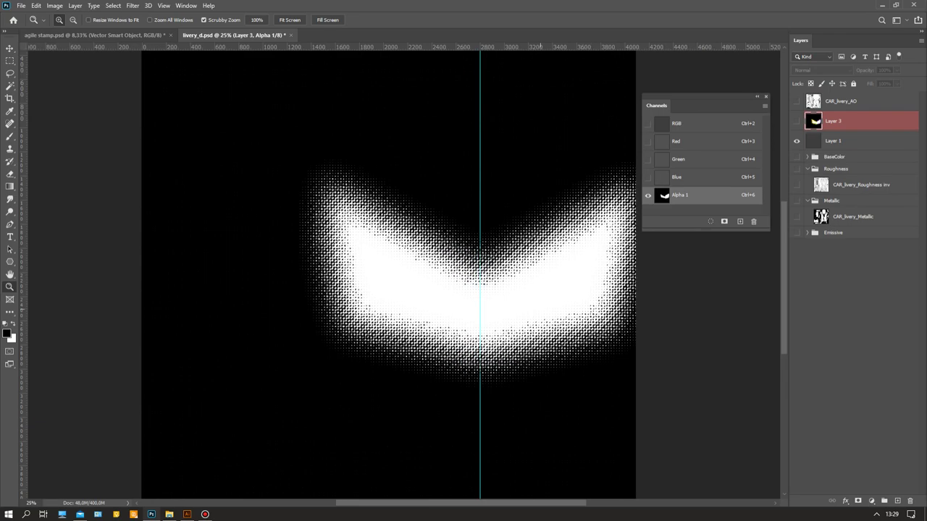
pyautogui.click(540, 309)
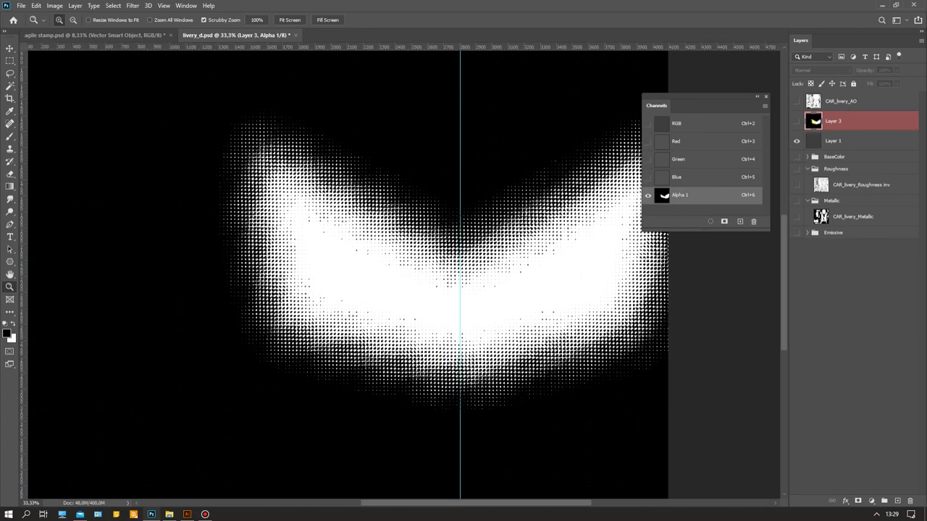
# Step: Add a new layer above Layer 1 and mask it with the halftone selection
pyautogui.click(834, 141)
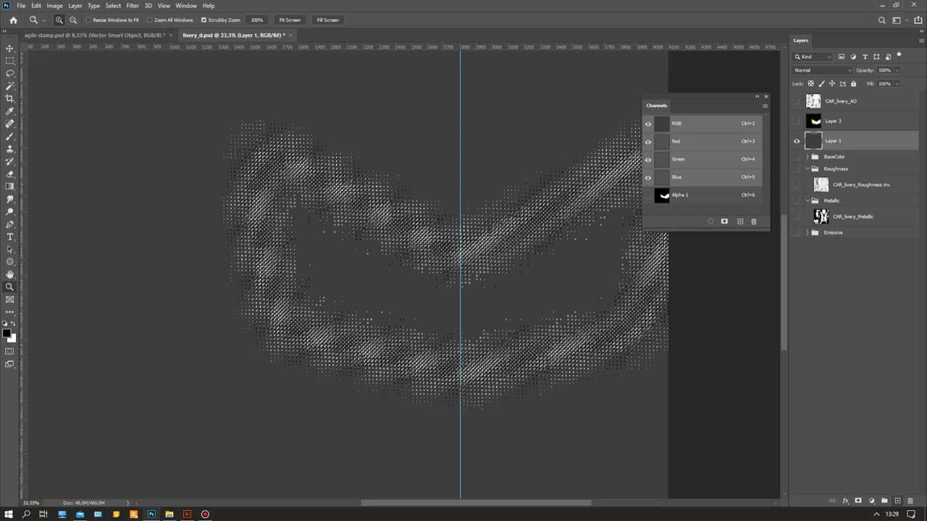
pyautogui.hotkey('ctrl', 'shift', 'alt', 'n')
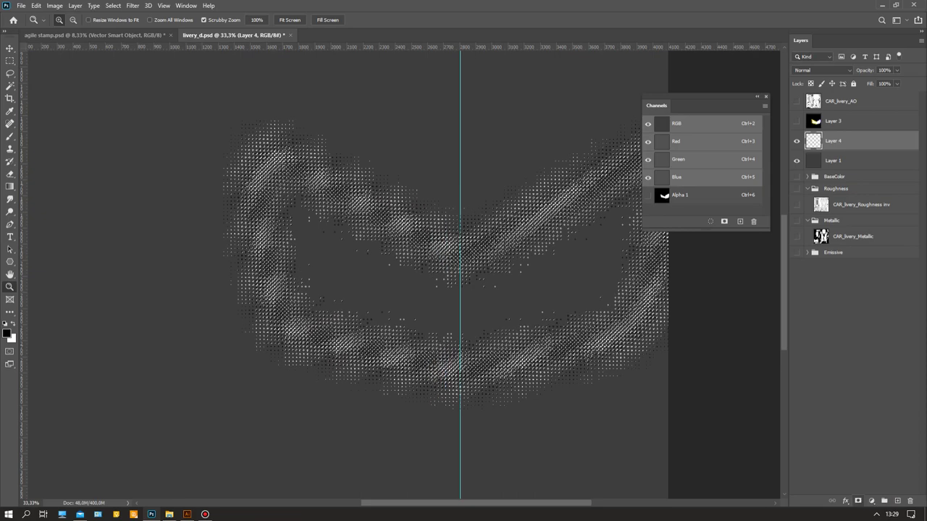
pyautogui.click(858, 500)
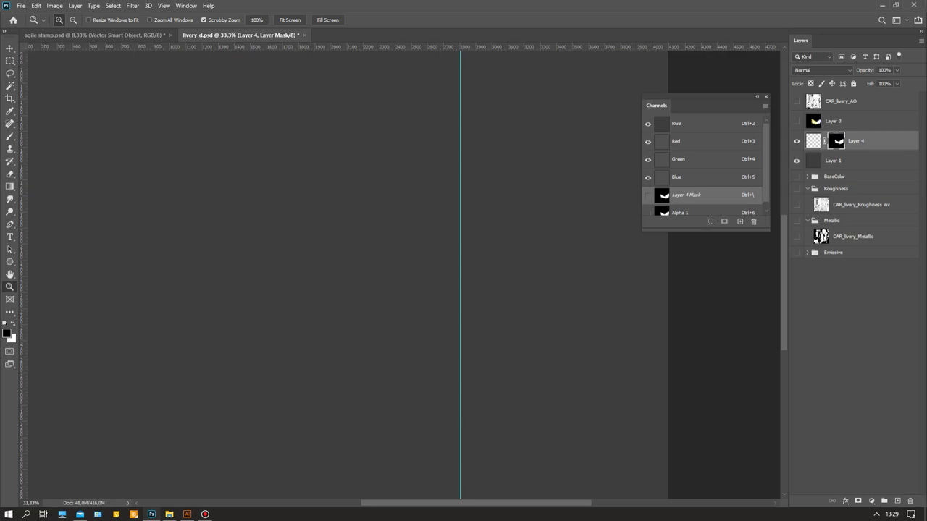
# Step: Delete the Alpha 1 channel, leaving the color channels and the Layer 4 mask
pyautogui.scroll(-1, 695, 196)
pyautogui.click(695, 207)
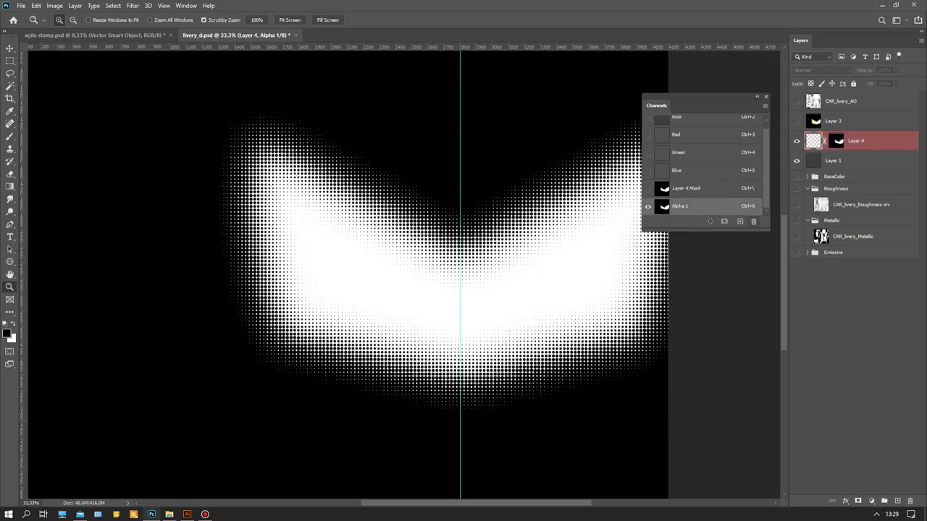
pyautogui.click(753, 222)
pyautogui.click(418, 192)
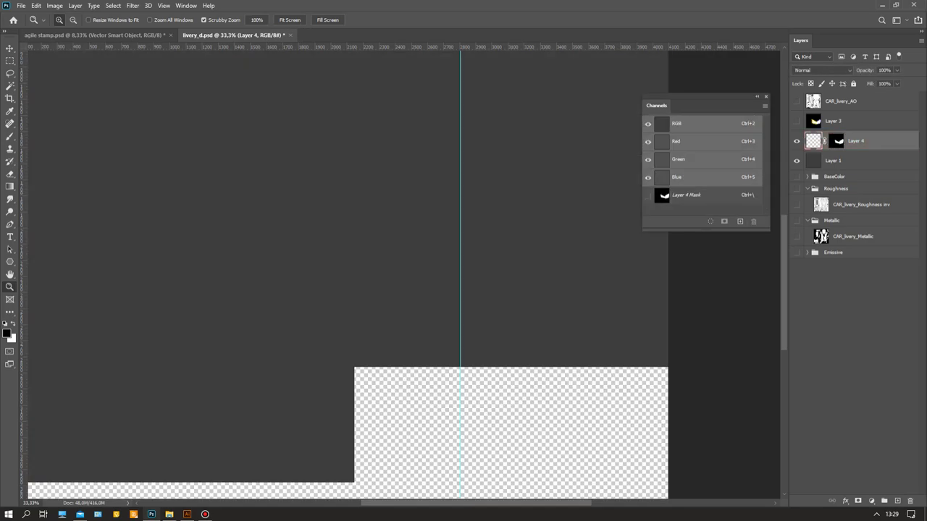
# Step: Show the CAR_livery_AO layer over the whole texture and make Layer 4's content active instead of its mask
pyautogui.keyDown('alt'); pyautogui.click(397, 267); pyautogui.keyUp('alt')
pyautogui.keyDown('alt'); pyautogui.click(396, 268); pyautogui.keyUp('alt')
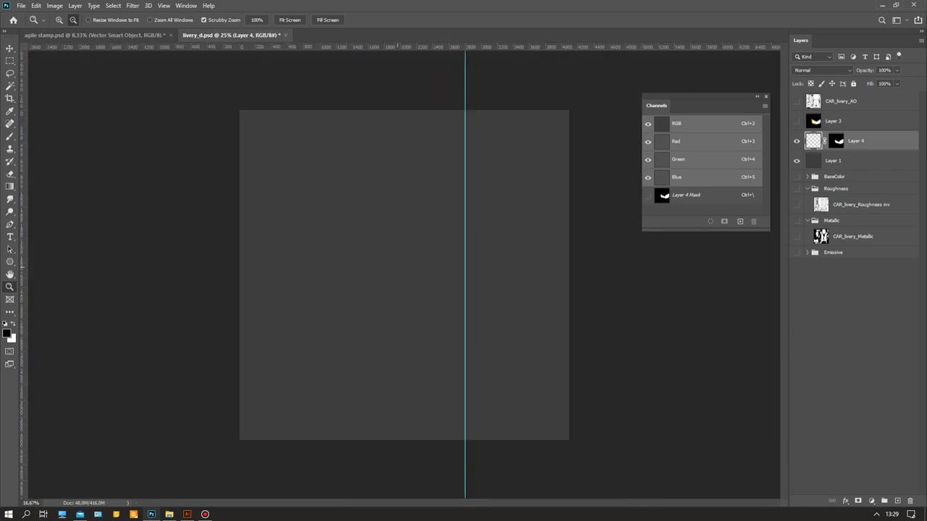
pyautogui.click(797, 101)
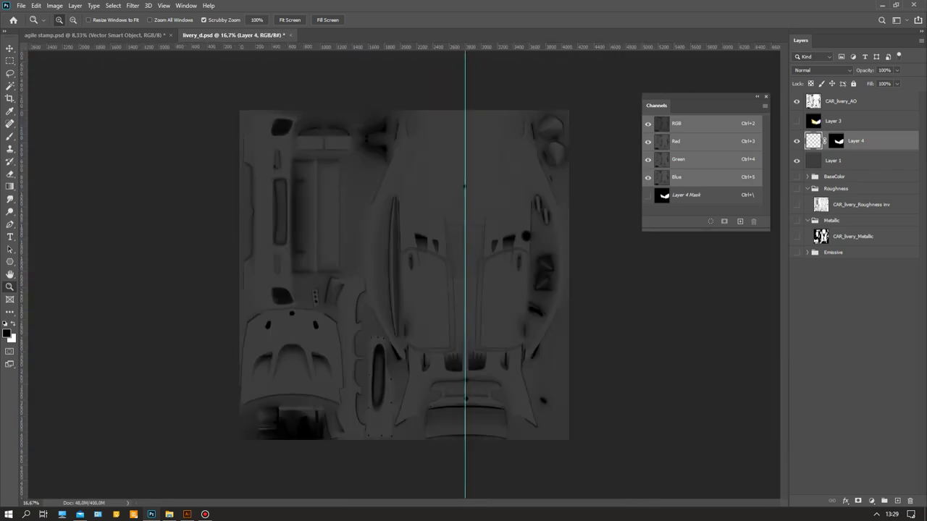
pyautogui.hotkey('ctrl', '\\')
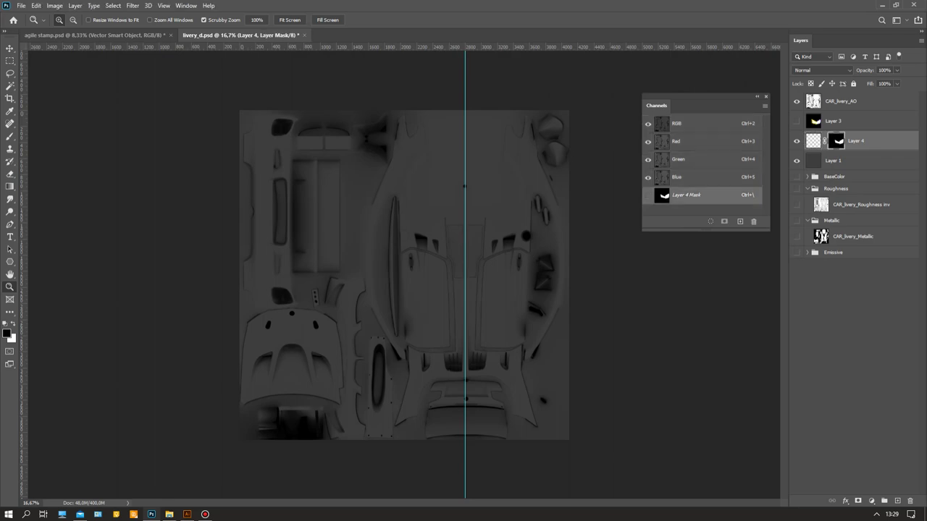
pyautogui.doubleClick(813, 141)
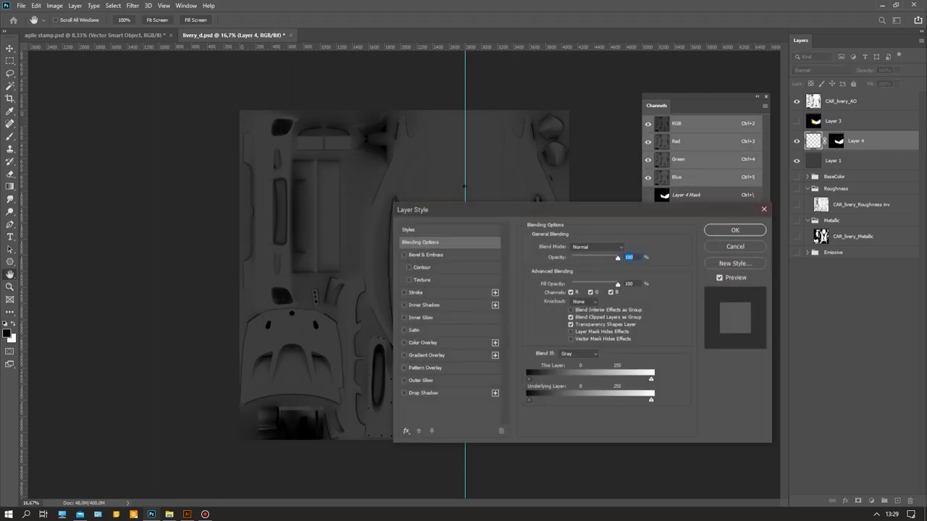
pyautogui.click(735, 247)
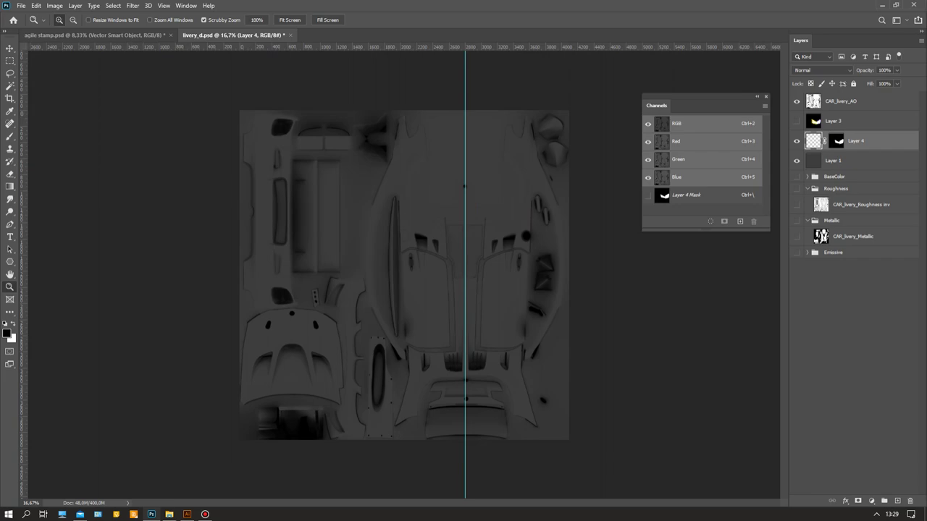
# Step: Set the foreground color to a bright lime green
pyautogui.click(6, 334)
pyautogui.moveTo(396, 190)
pyautogui.mouseDown()
pyautogui.moveTo(396, 179)
pyautogui.moveTo(396, 189)
pyautogui.mouseUp()
pyautogui.click(376, 98)
pyautogui.click(481, 87)
# Step: Set the brush size to 136 px and fill the masked Layer 4 with the lime green foreground color
pyautogui.press('b')
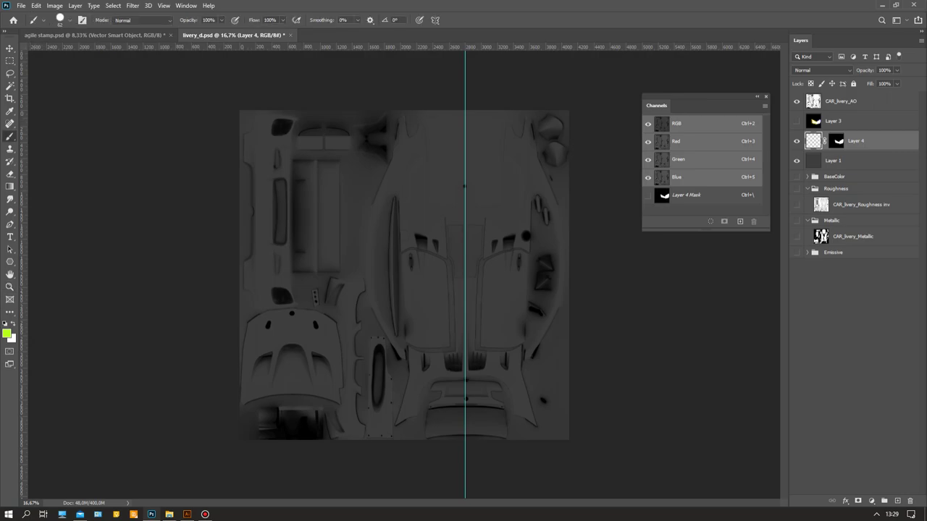
pyautogui.click(69, 21)
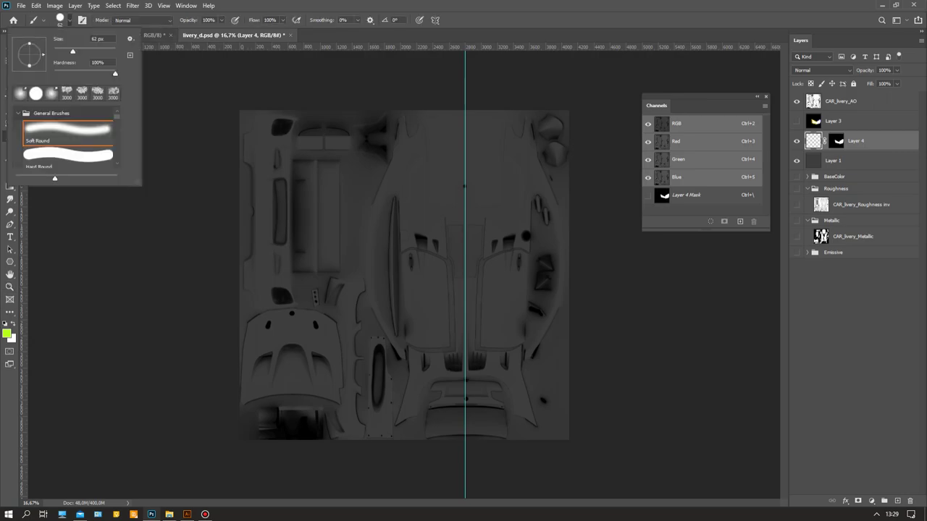
pyautogui.write('138')
pyautogui.press('Return')
pyautogui.moveTo(402, 255)
pyautogui.mouseDown()
pyautogui.moveTo(413, 299)
pyautogui.moveTo(412, 247)
pyautogui.moveTo(421, 312)
pyautogui.moveTo(450, 296)
pyautogui.moveTo(438, 345)
pyautogui.moveTo(453, 331)
pyautogui.moveTo(488, 341)
pyautogui.moveTo(515, 249)
pyautogui.mouseUp()
pyautogui.hotkey('alt', 'BackSpace')
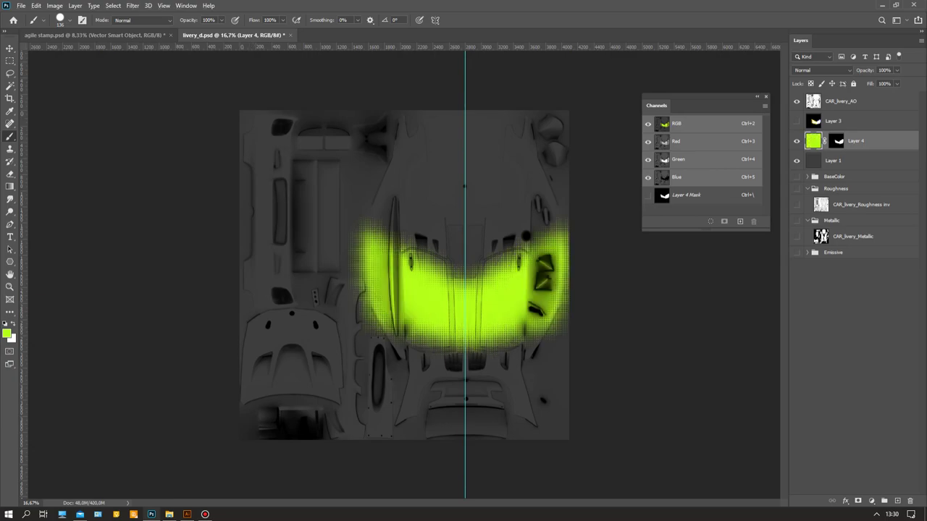
# Step: Examine the green halftone dots and the pattern's placement on the car texture, both up close and as a whole
pyautogui.hotkey('ctrl', '-')
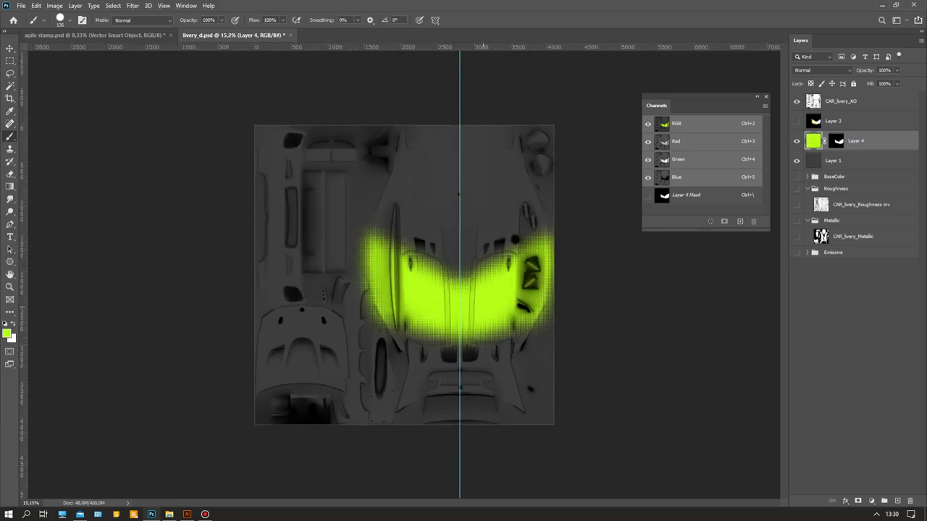
pyautogui.scroll(5, 407, 276)
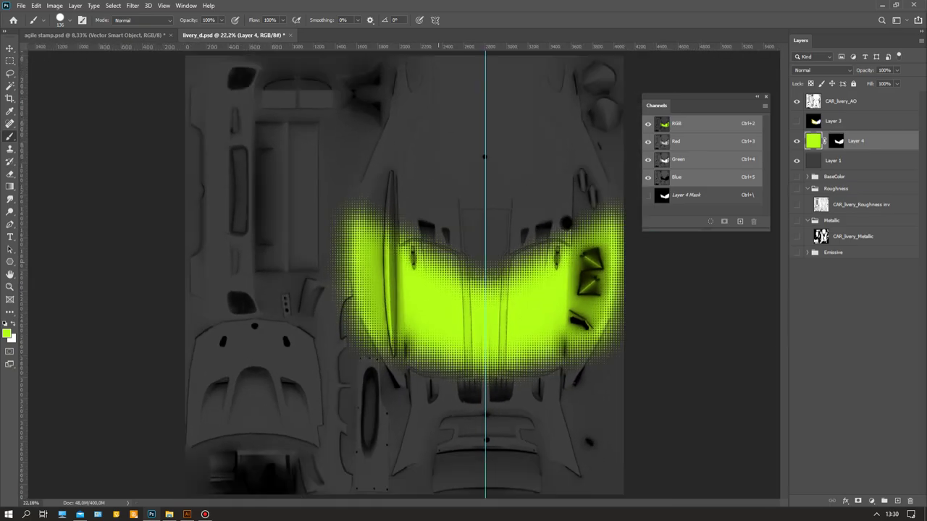
pyautogui.doubleClick(10, 287)
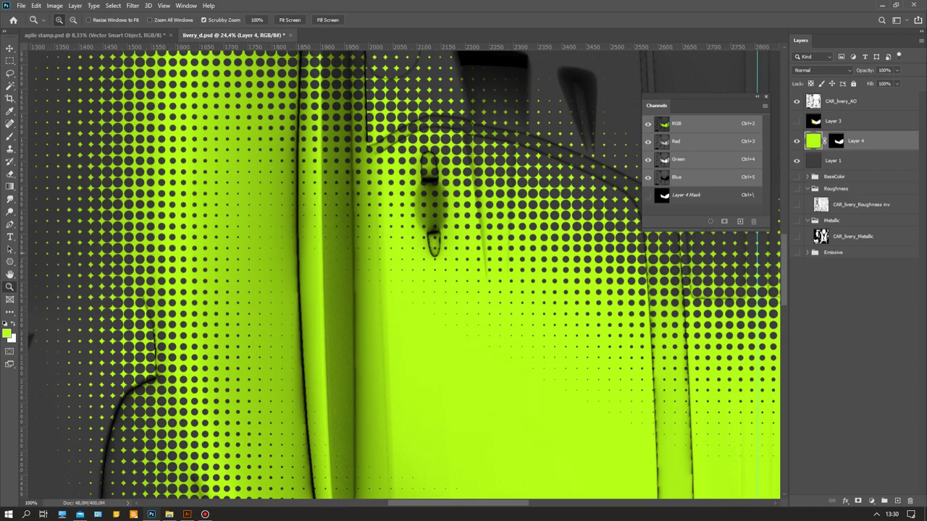
pyautogui.moveTo(375, 220); pyautogui.dragTo(458, 340)
pyautogui.keyDown('alt'); pyautogui.click(438, 295); pyautogui.keyUp('alt')
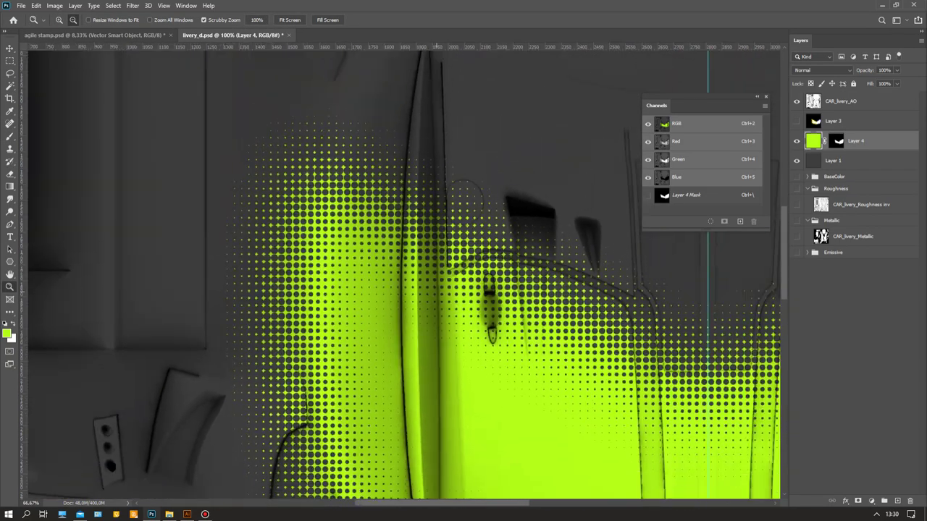
pyautogui.keyDown('alt'); pyautogui.click(438, 295); pyautogui.keyUp('alt')
pyautogui.keyDown('alt'); pyautogui.click(438, 294); pyautogui.keyUp('alt')
pyautogui.moveTo(661, 389); pyautogui.dragTo(487, 226)
pyautogui.keyDown('alt'); pyautogui.click(422, 271); pyautogui.keyUp('alt')
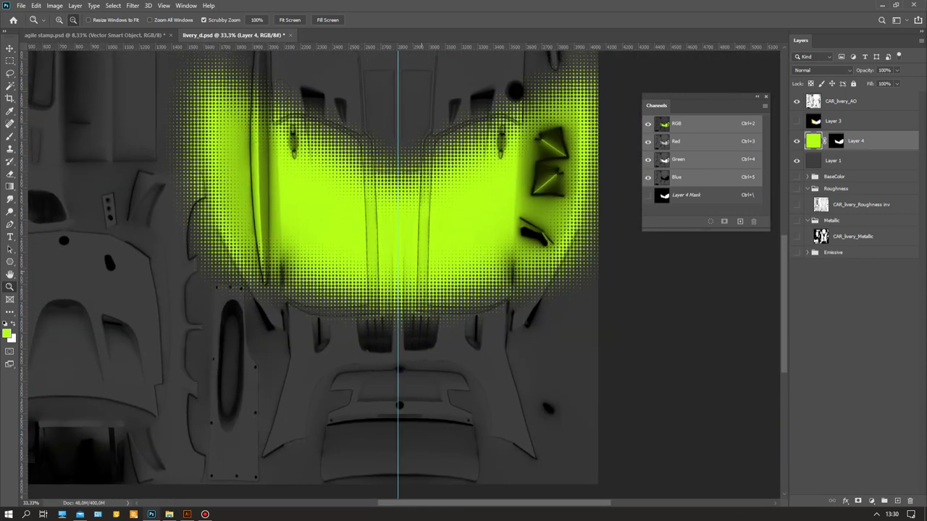
pyautogui.moveTo(388, 221); pyautogui.dragTo(516, 318)
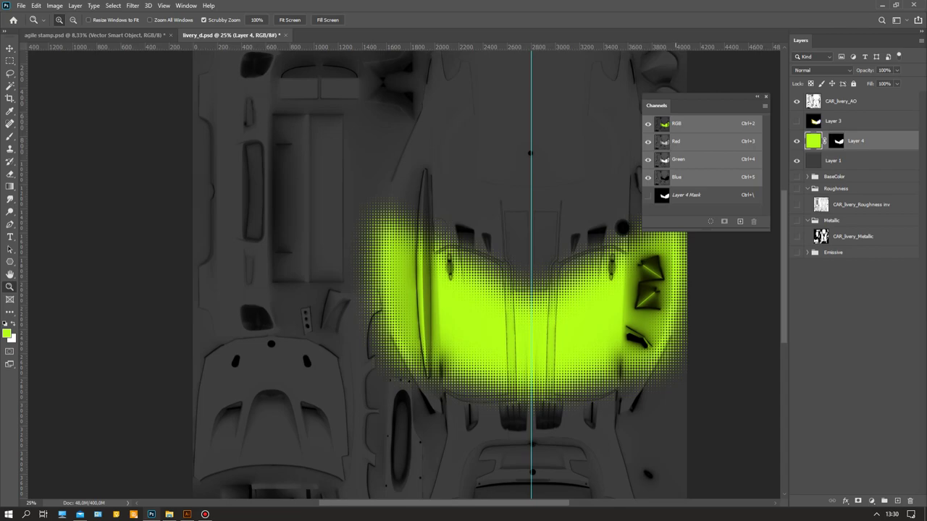
# Step: Save Layer 4's mask selection as white halftone dots in a new alpha channel and return to the RGB composite
pyautogui.keyDown('ctrl'); pyautogui.click(836, 141); pyautogui.keyUp('ctrl')
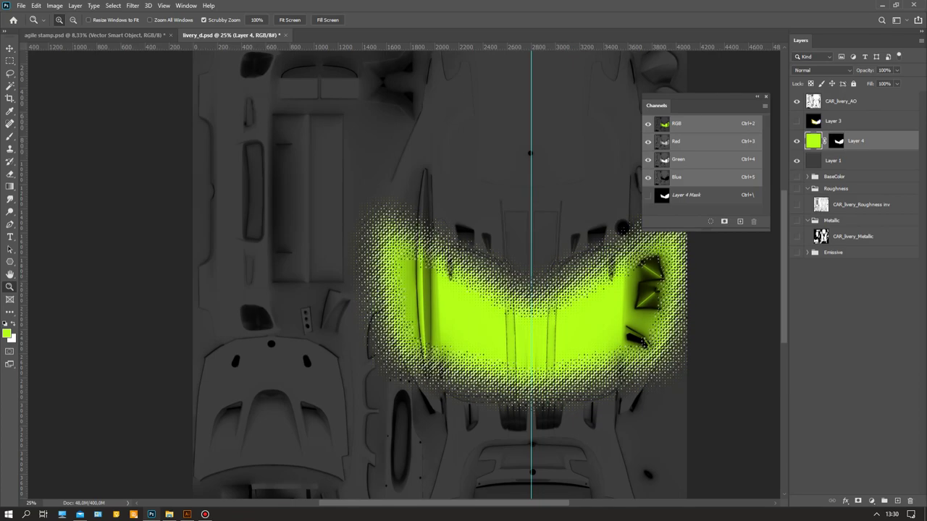
pyautogui.click(739, 222)
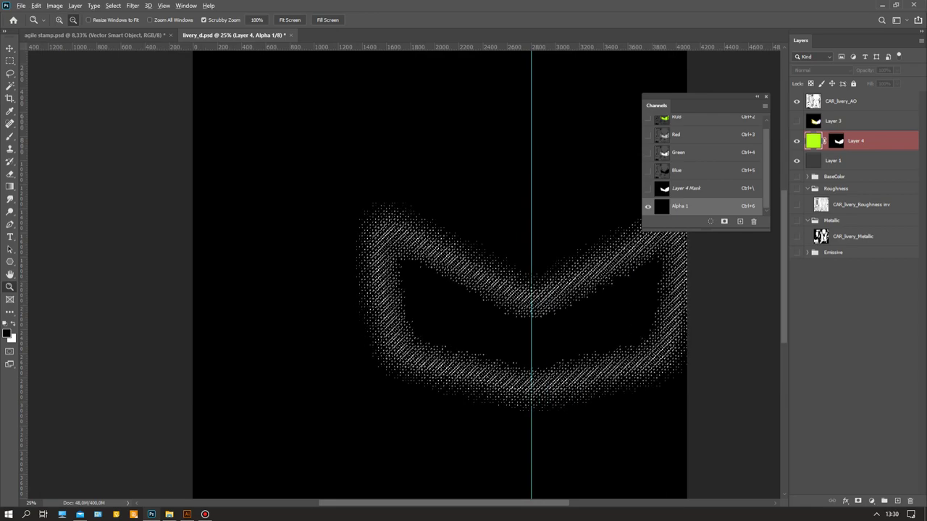
pyautogui.hotkey('alt', 'Delete')
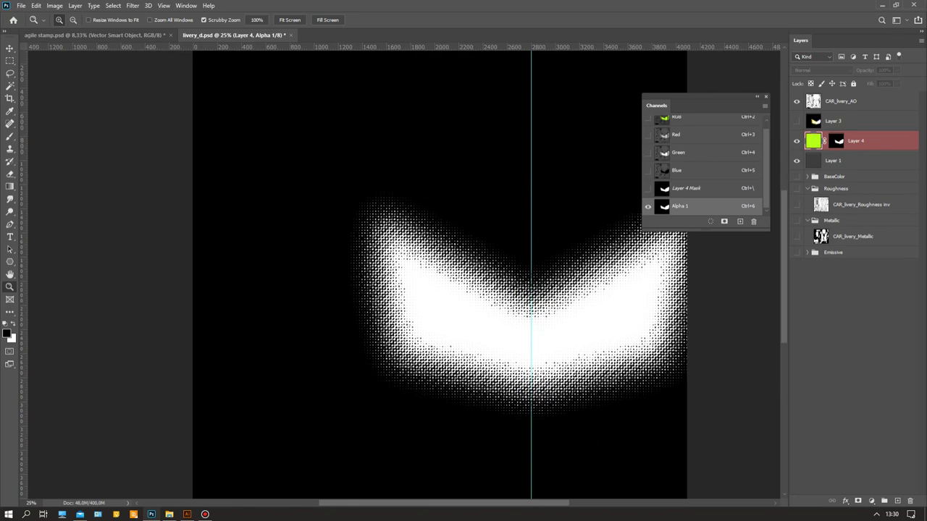
pyautogui.hotkey('ctrl', '2')
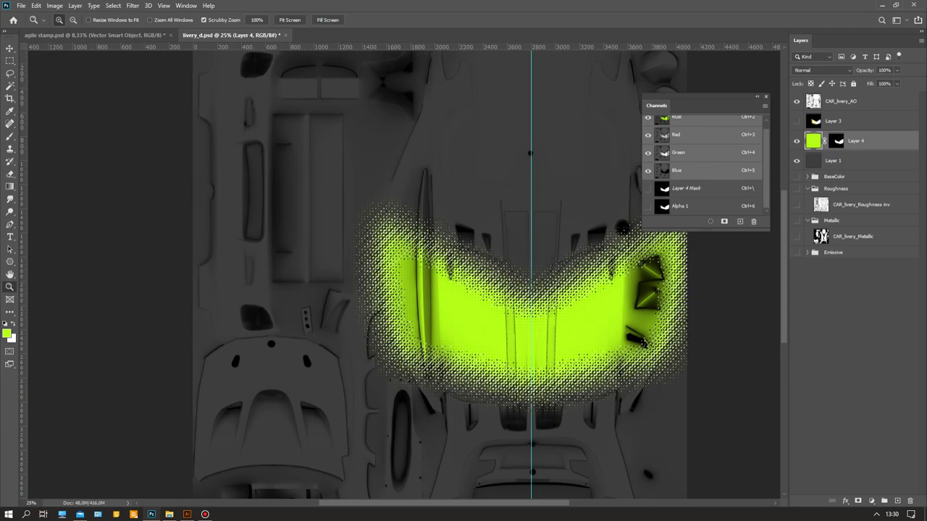
# Step: Clear the selection and paint a black diagonal brush stroke on Layer 4's mask across the left half of the green shape
pyautogui.click(834, 160)
pyautogui.click(856, 141)
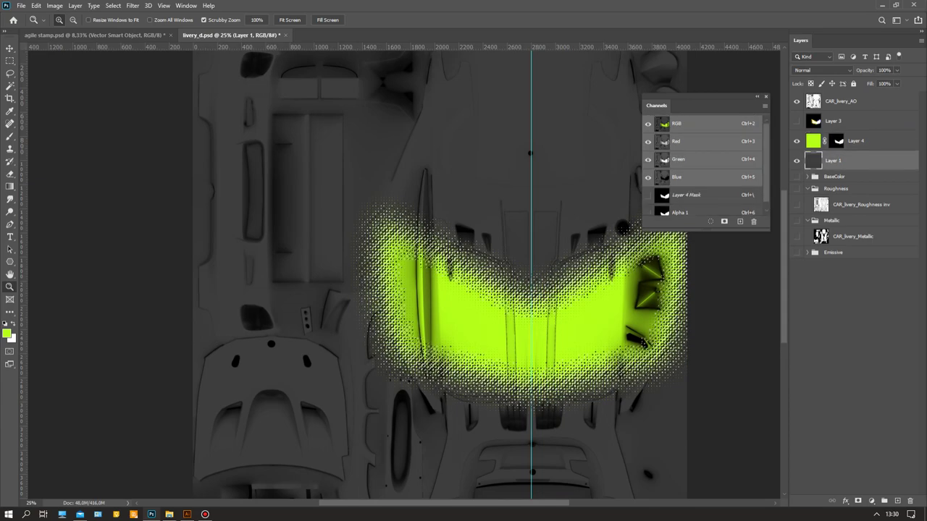
pyautogui.press('m')
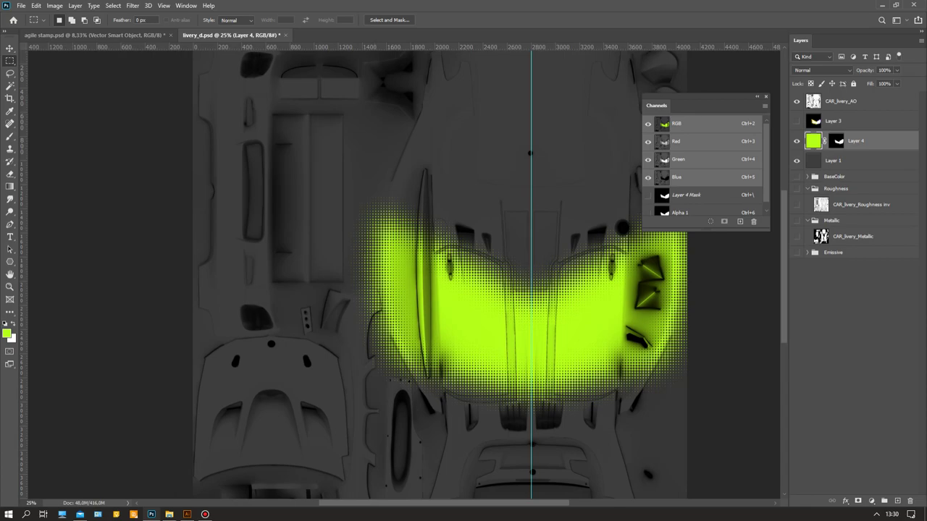
pyautogui.click(836, 141)
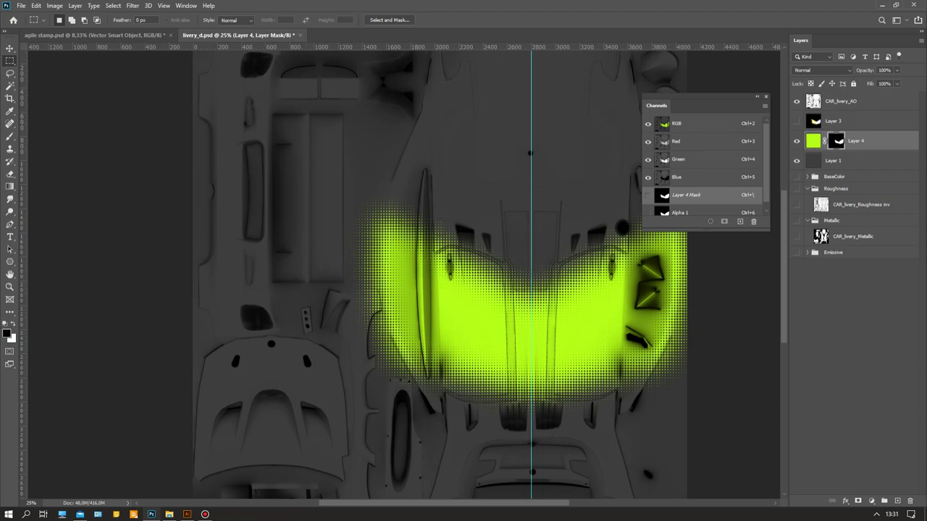
pyautogui.press('b')
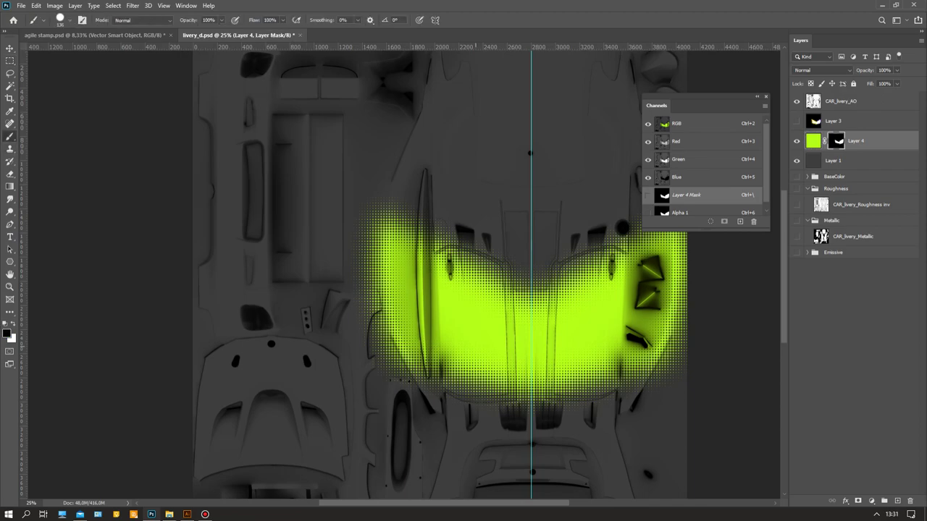
pyautogui.moveTo(397, 287)
pyautogui.mouseDown()
pyautogui.moveTo(369, 273)
pyautogui.moveTo(416, 299)
pyautogui.moveTo(515, 326)
pyautogui.mouseUp()
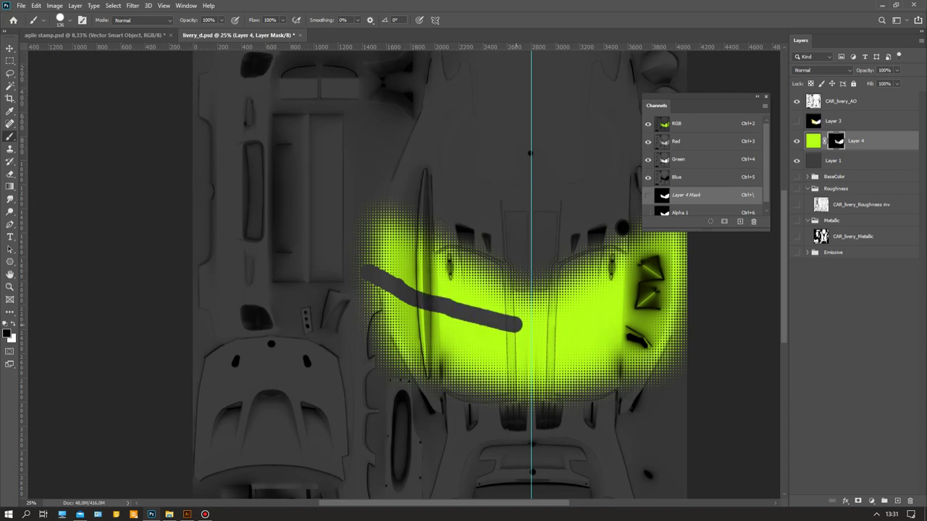
# Step: Undo the black stroke and paint white on Layer 4's mask over both outer ends of the green shape
pyautogui.hotkey('ctrl', 'z')
pyautogui.press('x')
pyautogui.moveTo(385, 275)
pyautogui.mouseDown()
pyautogui.moveTo(398, 311)
pyautogui.moveTo(374, 284)
pyautogui.moveTo(372, 243)
pyautogui.moveTo(365, 235)
pyautogui.moveTo(357, 241)
pyautogui.moveTo(385, 228)
pyautogui.mouseUp()
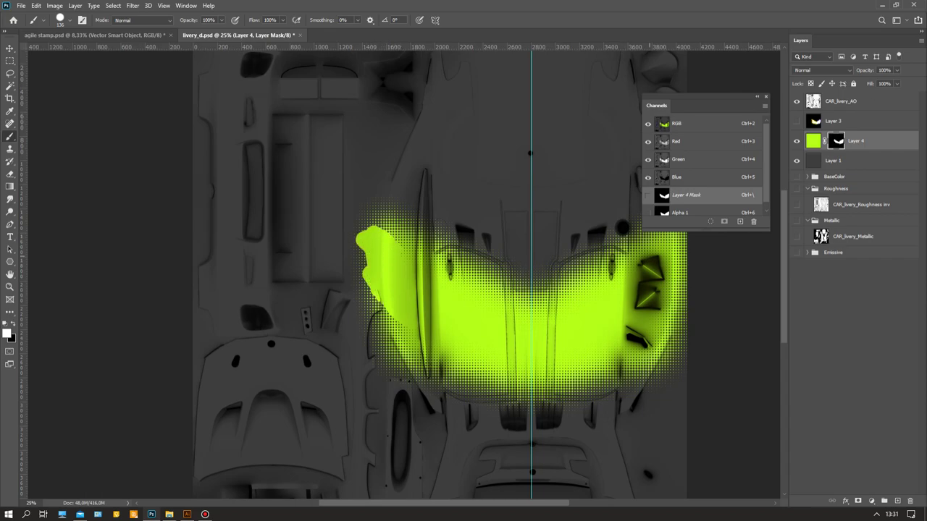
pyautogui.moveTo(650, 255)
pyautogui.mouseDown()
pyautogui.moveTo(692, 237)
pyautogui.moveTo(679, 253)
pyautogui.moveTo(672, 326)
pyautogui.mouseUp()
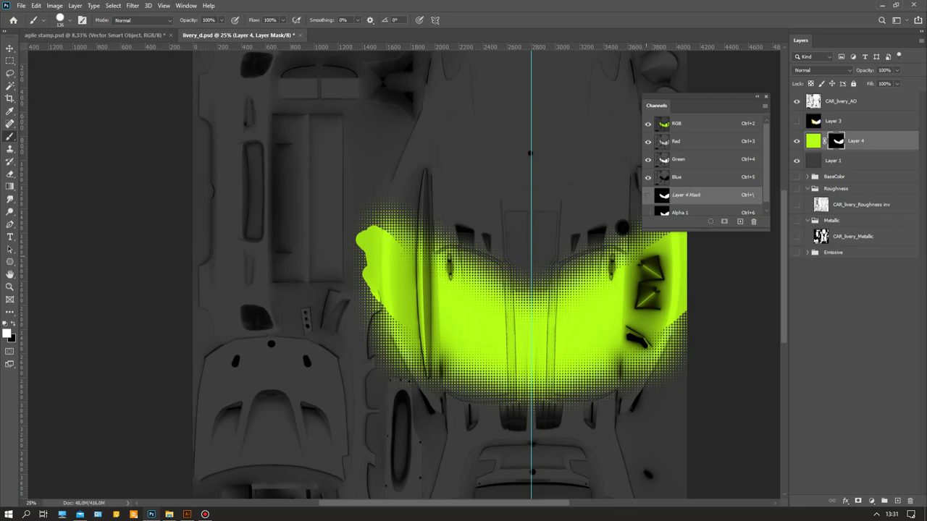
# Step: Paint white patches on Layer 4's mask above the green shape, and hide some of the upper patches with black
pyautogui.scroll(-3, 666, 312)
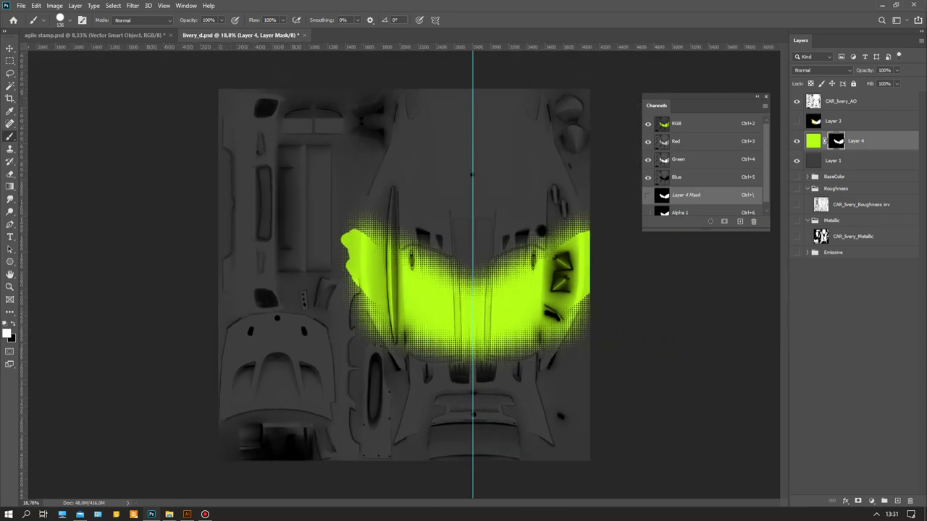
pyautogui.scroll(4, 492, 237)
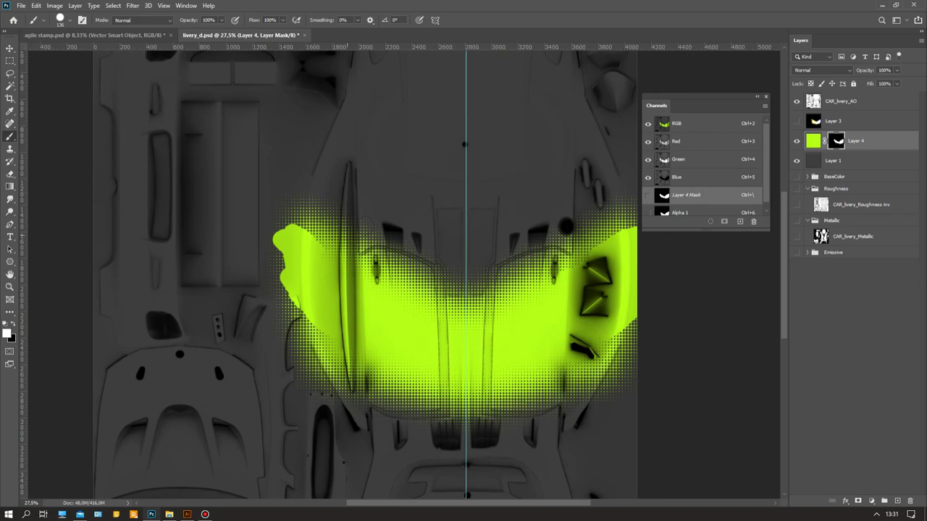
pyautogui.moveTo(366, 224); pyautogui.dragTo(359, 310)
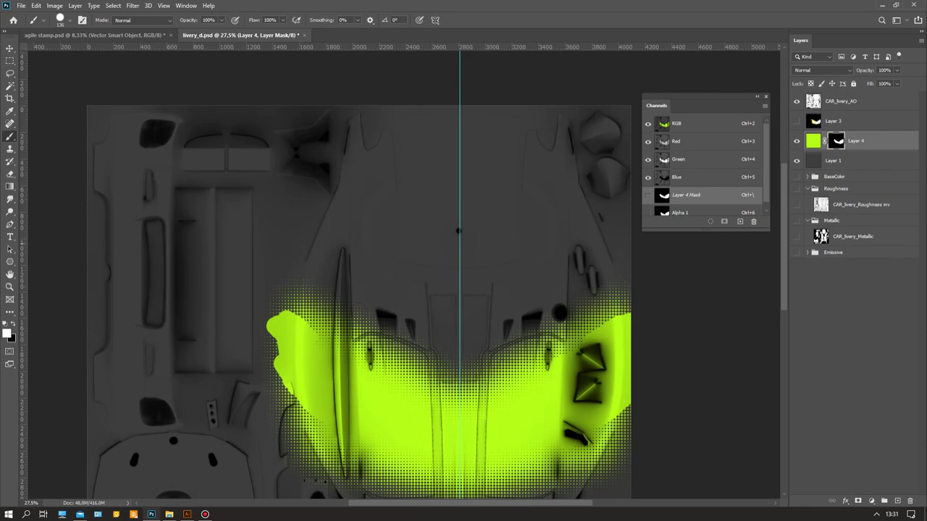
pyautogui.scroll(-3, 362, 275)
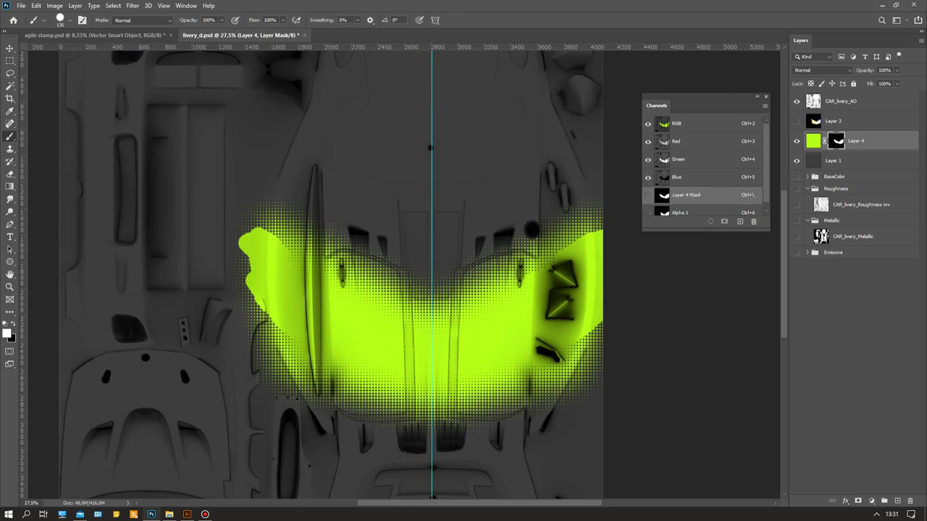
pyautogui.moveTo(434, 155)
pyautogui.mouseDown()
pyautogui.moveTo(446, 164)
pyautogui.moveTo(380, 143)
pyautogui.moveTo(423, 192)
pyautogui.moveTo(378, 154)
pyautogui.moveTo(512, 153)
pyautogui.moveTo(430, 89)
pyautogui.mouseUp()
pyautogui.press('x')
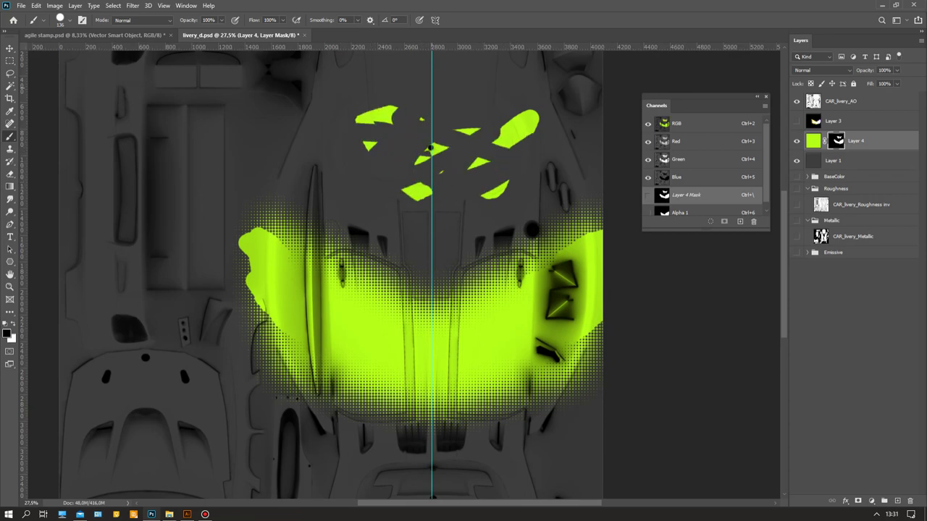
pyautogui.moveTo(377, 115); pyautogui.dragTo(430, 147)
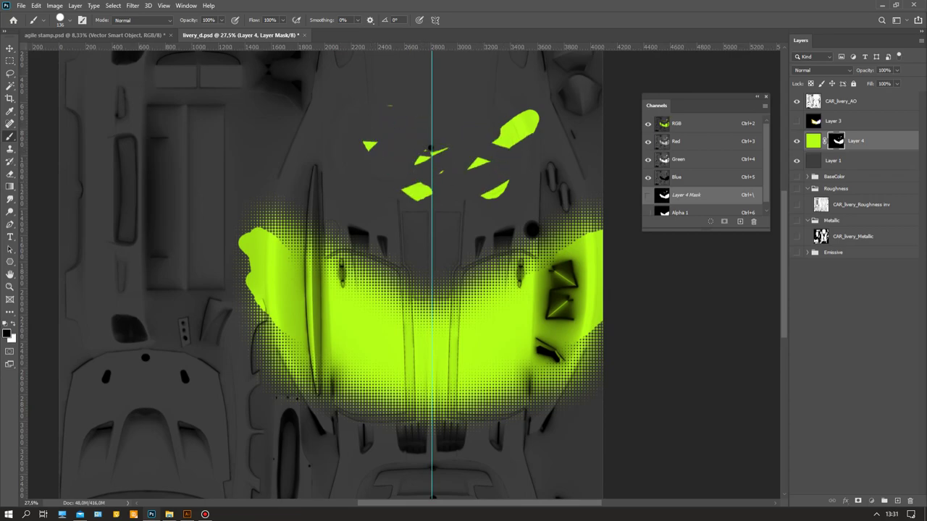
# Step: Return to the RGB composite, copy the left JPS logo from agile.ai in Illustrator, and switch back to Photoshop
pyautogui.hotkey('ctrl', '2')
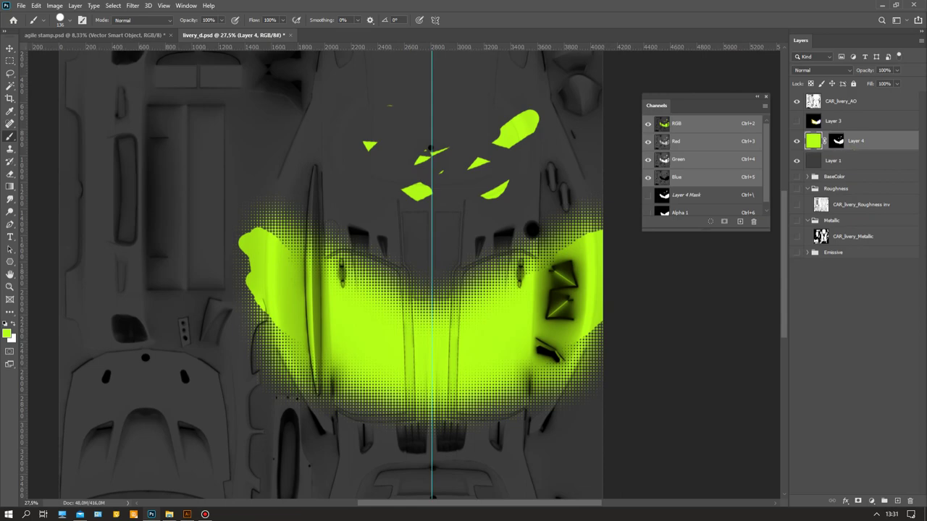
pyautogui.click(21, 5)
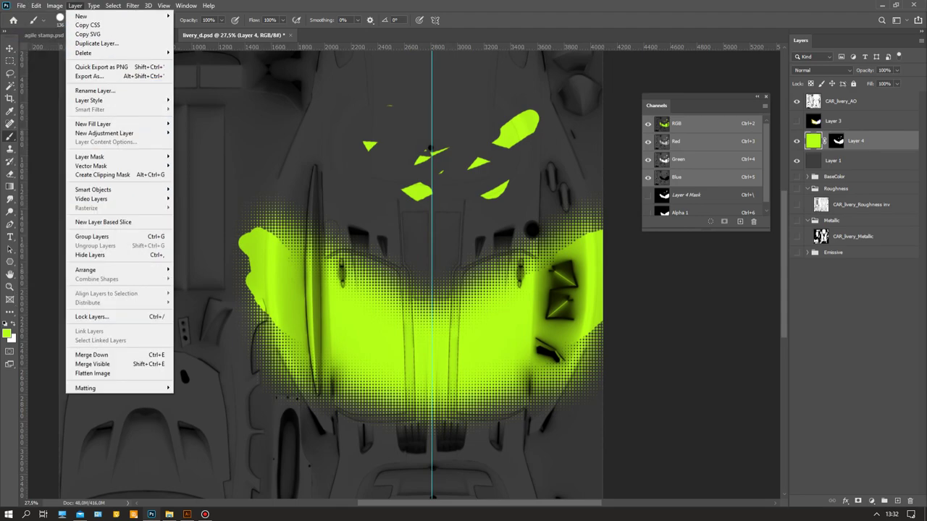
pyautogui.click(187, 514)
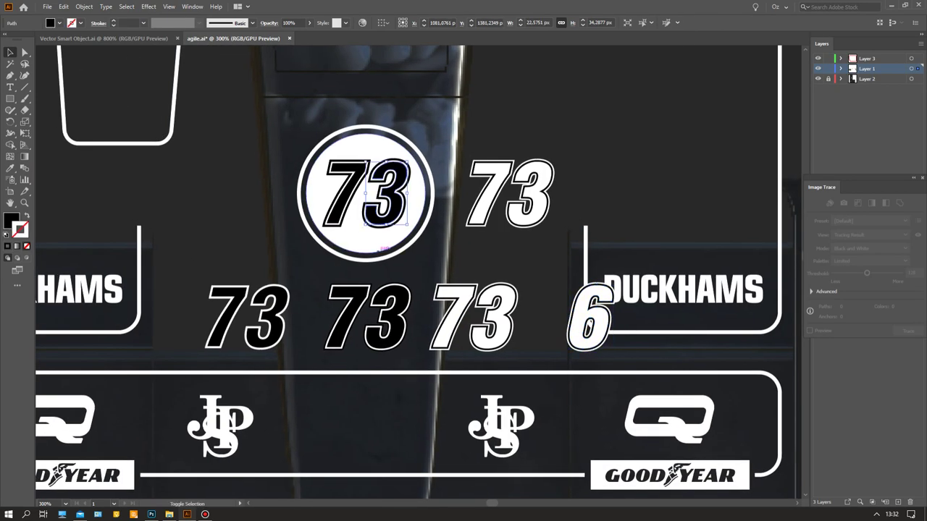
pyautogui.click(233, 427)
pyautogui.press('a')
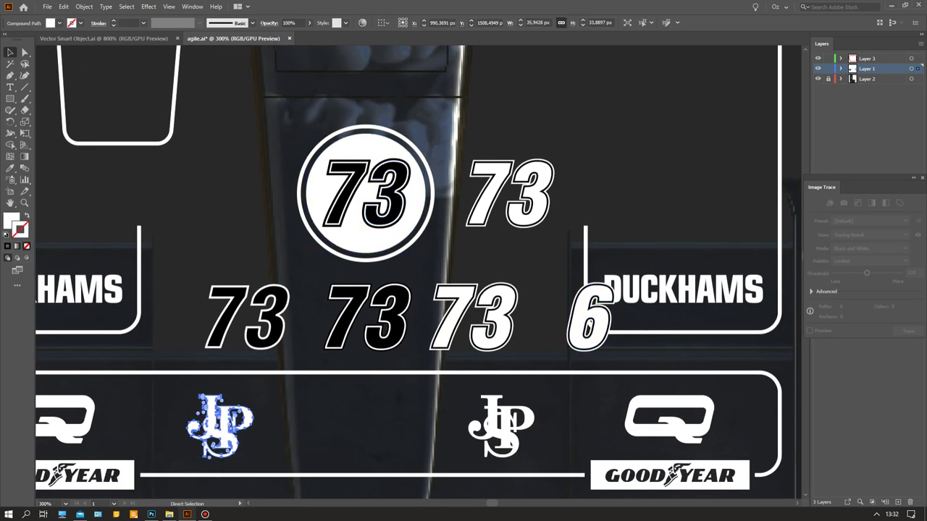
pyautogui.press('v')
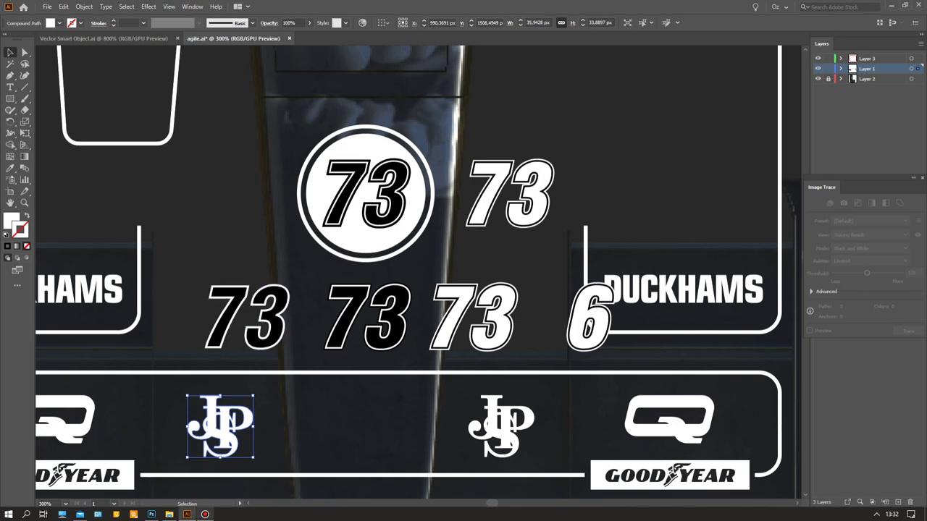
pyautogui.hotkey('alt', 'Tab')
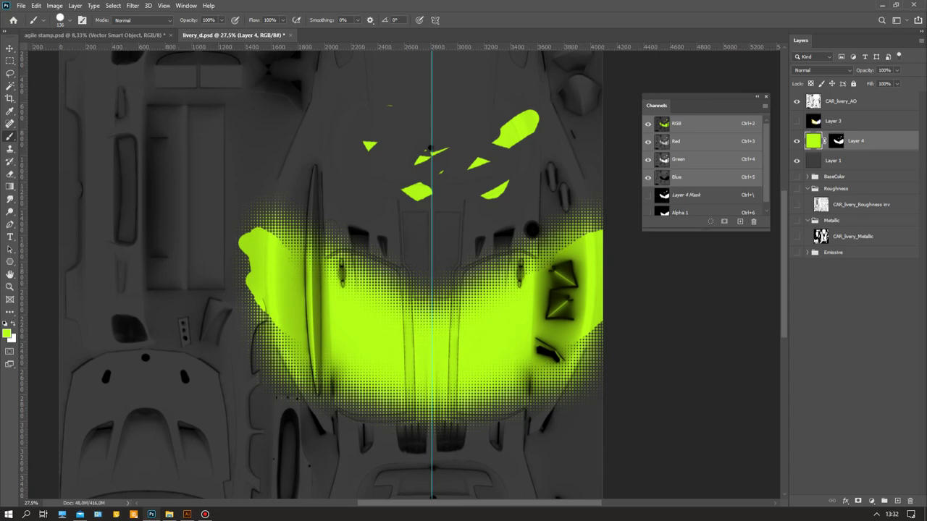
# Step: Paste the copied JPS logo into livery_d.psd as a Smart Object
pyautogui.hotkey('ctrl', 'v')
pyautogui.click(409, 150)
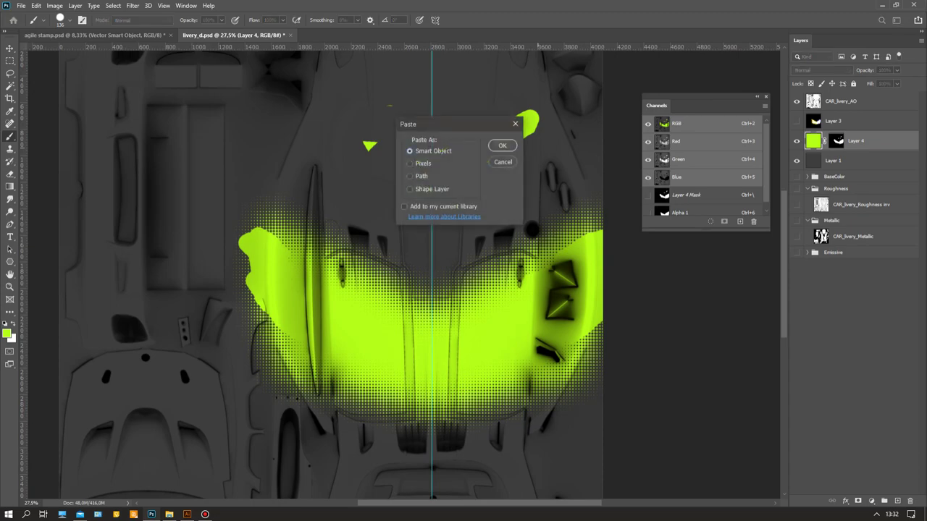
pyautogui.click(502, 146)
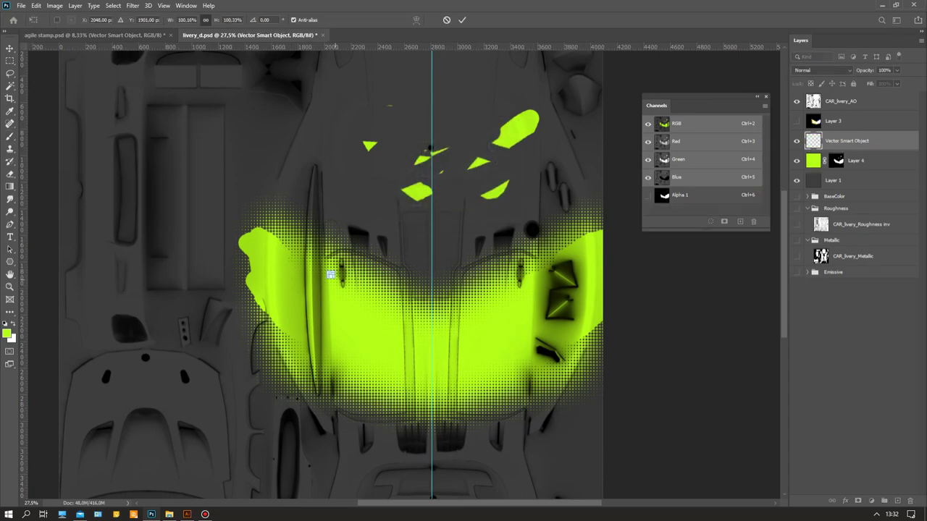
# Step: Enlarge the pasted logo, turn it sideways, place it on the green area right of the center guide, and apply the transform
pyautogui.moveTo(333, 278); pyautogui.dragTo(394, 316)
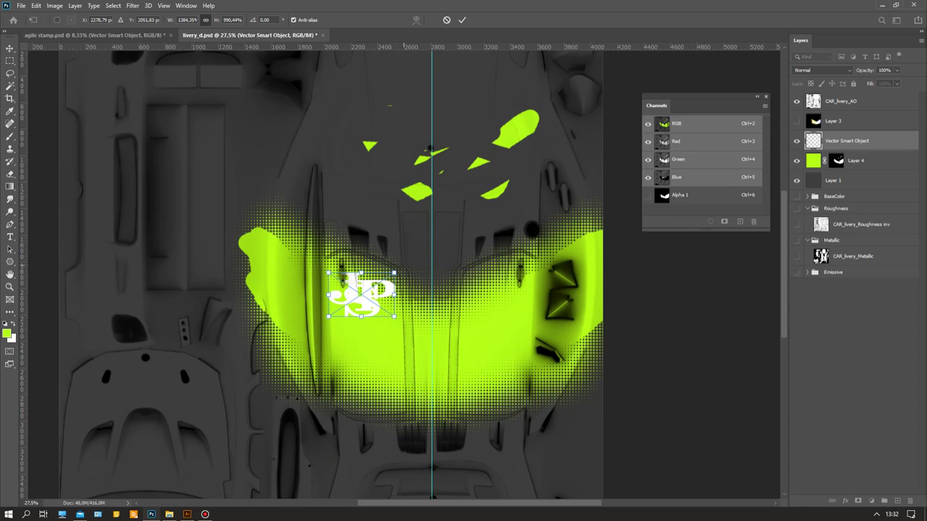
pyautogui.moveTo(404, 266); pyautogui.dragTo(293, 219)
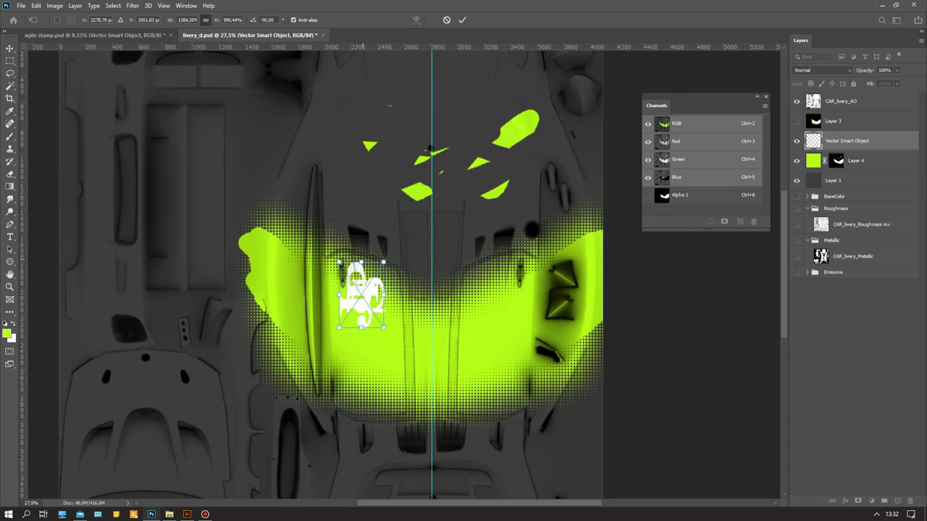
pyautogui.moveTo(384, 262); pyautogui.dragTo(376, 283)
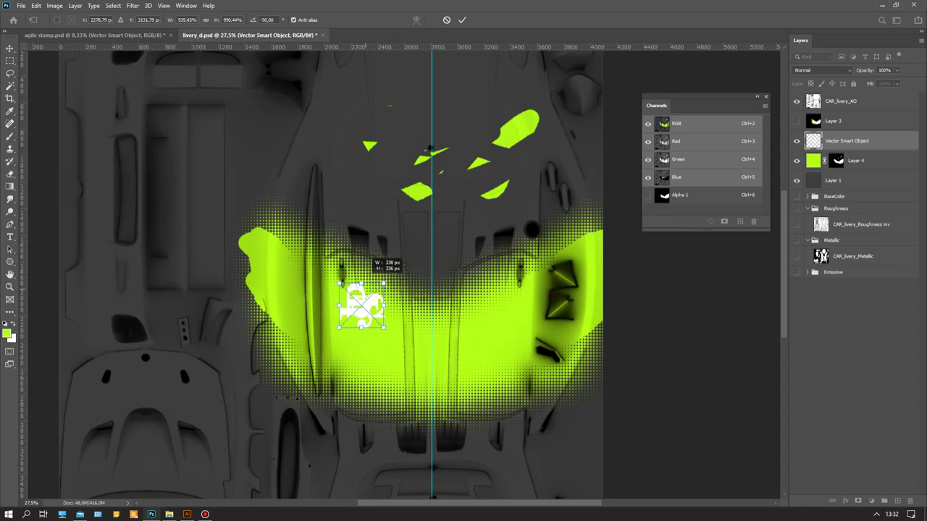
pyautogui.moveTo(375, 307); pyautogui.dragTo(436, 393)
pyautogui.press('Return')
pyautogui.press('Return')
pyautogui.press('b')
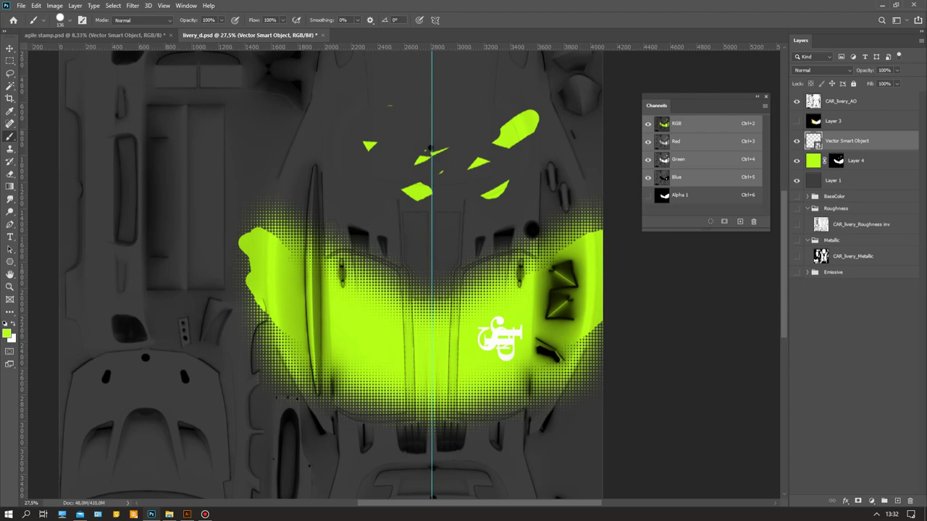
# Step: Rasterize the Vector Smart Object layer and add a white layer mask to it
pyautogui.rightClick(856, 141)
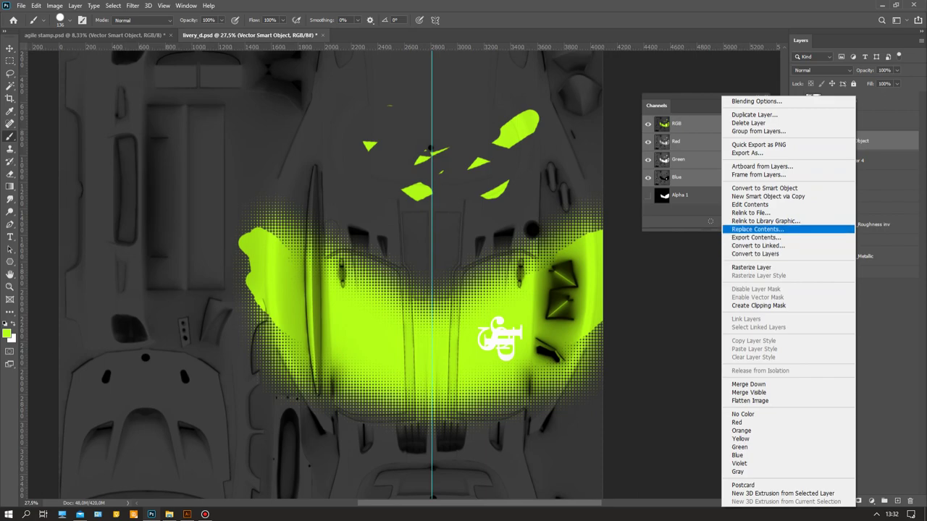
pyautogui.click(751, 267)
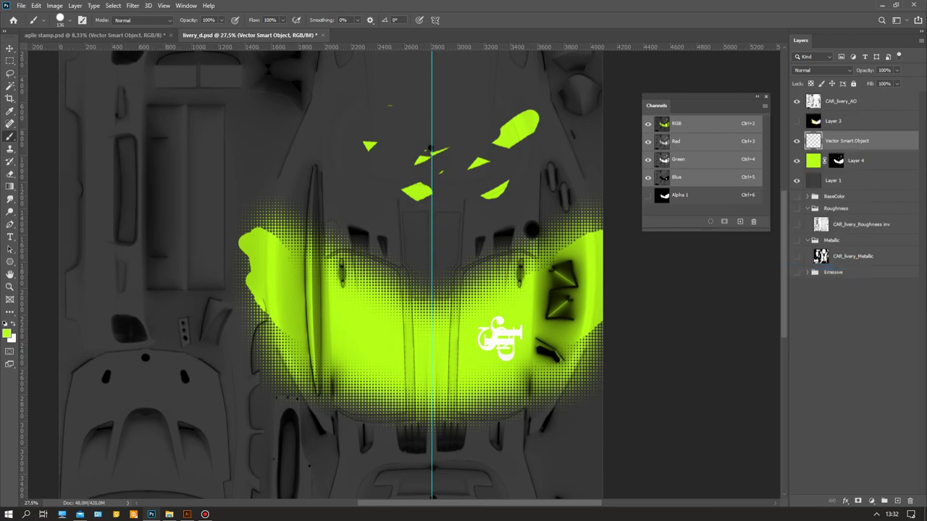
pyautogui.scroll(5, 502, 362)
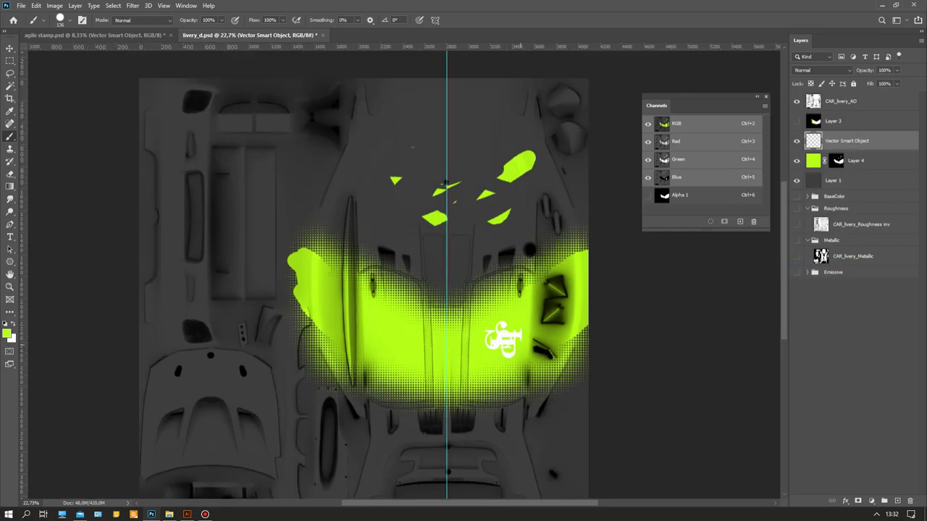
pyautogui.scroll(2, 542, 297)
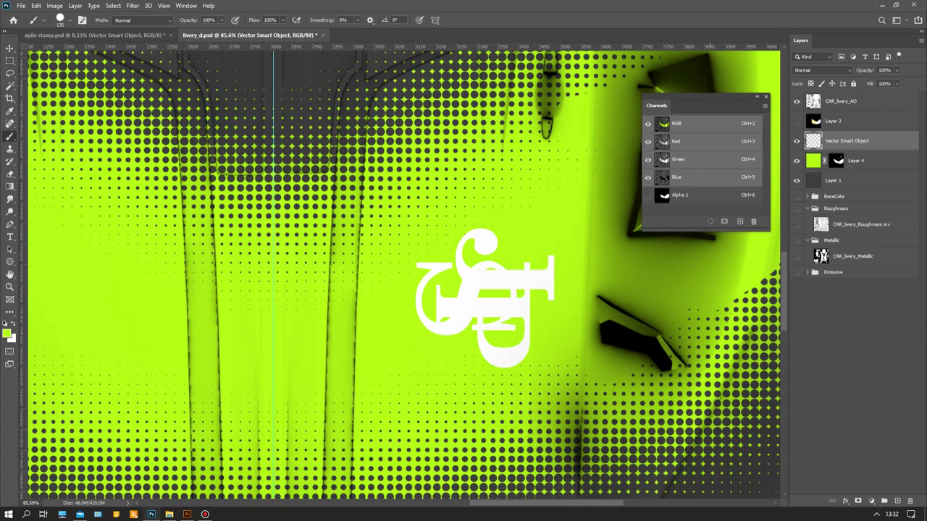
pyautogui.click(858, 500)
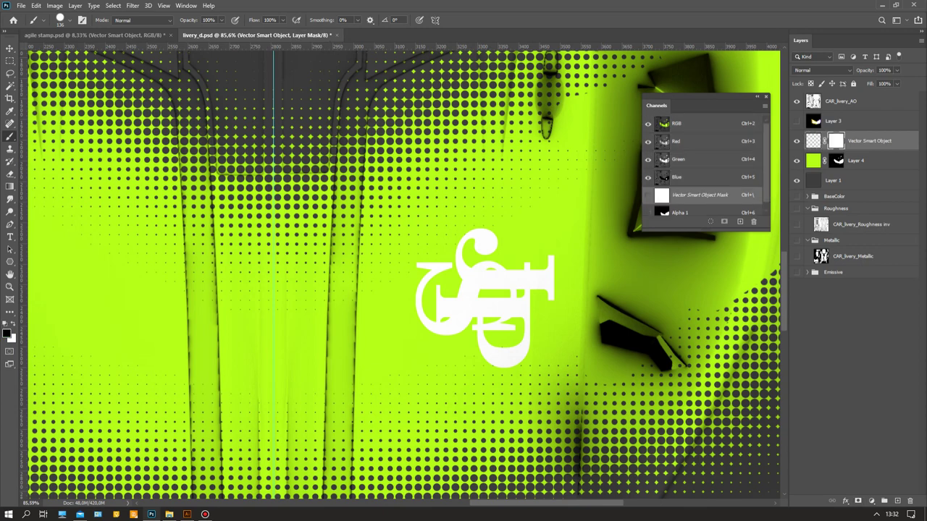
# Step: Paint black on the logo's layer mask to hide its right edge and the small serif on its left
pyautogui.press('x')
pyautogui.press('x')
pyautogui.moveTo(573, 277)
pyautogui.mouseDown()
pyautogui.moveTo(565, 285)
pyautogui.moveTo(536, 271)
pyautogui.moveTo(532, 290)
pyautogui.moveTo(532, 270)
pyautogui.mouseUp()
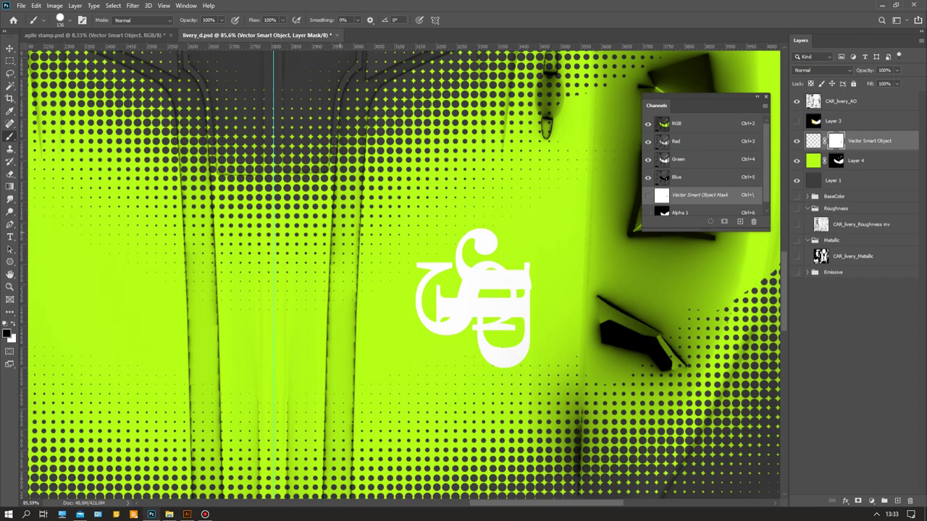
pyautogui.moveTo(417, 265); pyautogui.dragTo(433, 267)
# Step: Hide and show the logo layer, and disable its layer mask to reveal the whole logo
pyautogui.click(796, 141)
pyautogui.click(796, 141)
pyautogui.keyDown('shift'); pyautogui.click(836, 142); pyautogui.keyUp('shift')
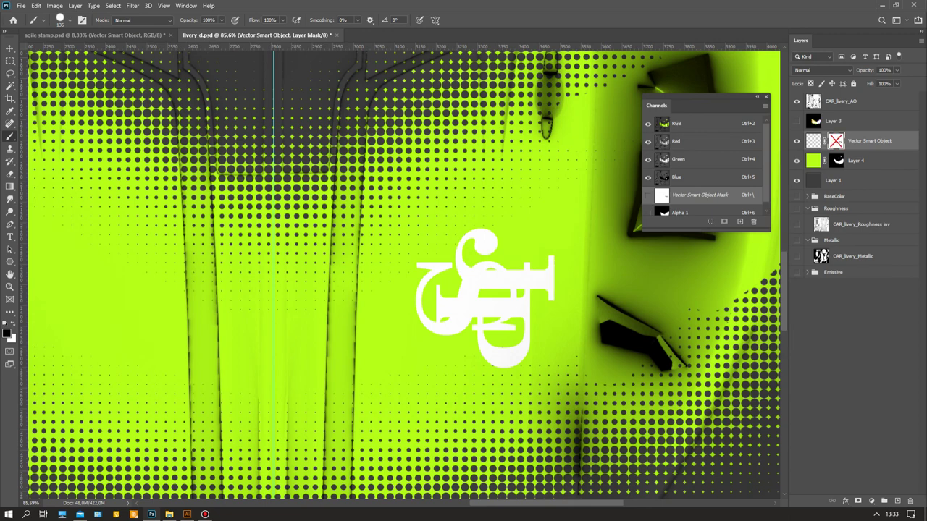
pyautogui.scroll(-6, 495, 277)
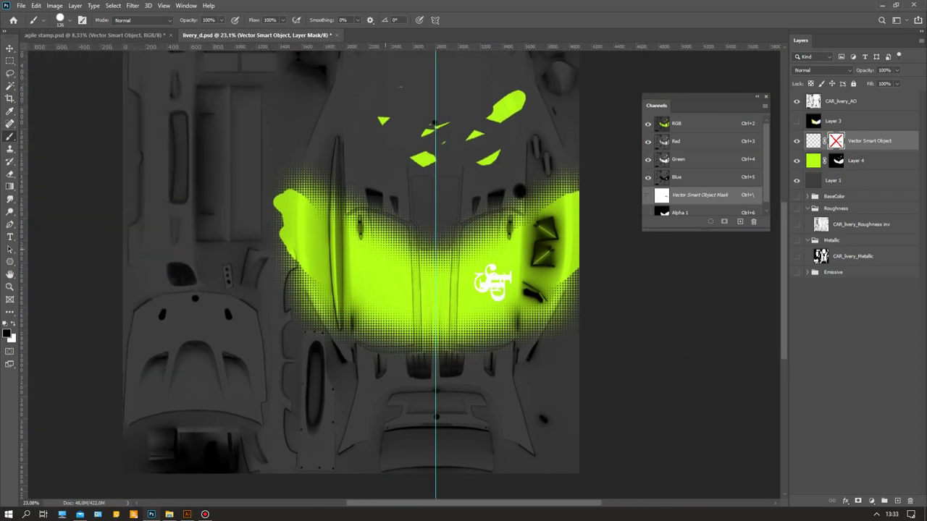
pyautogui.scroll(-3, 518, 333)
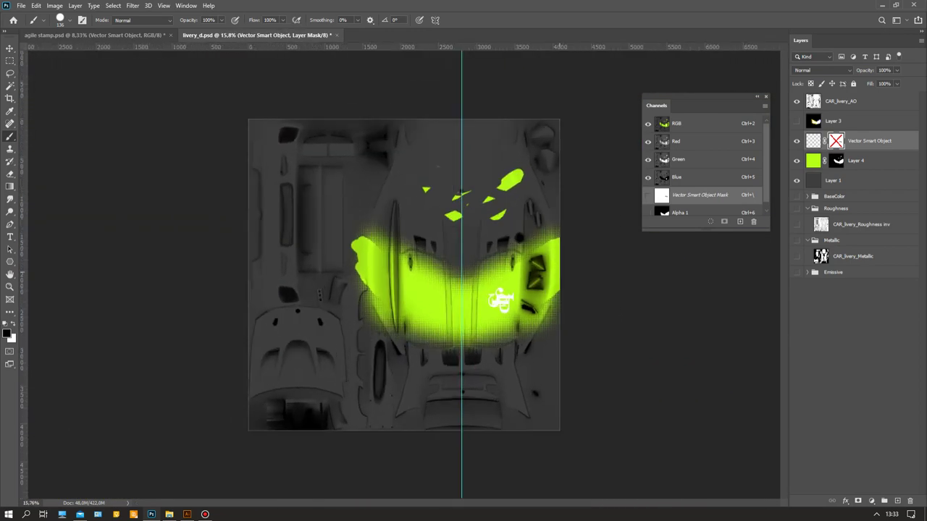
pyautogui.scroll(4, 421, 280)
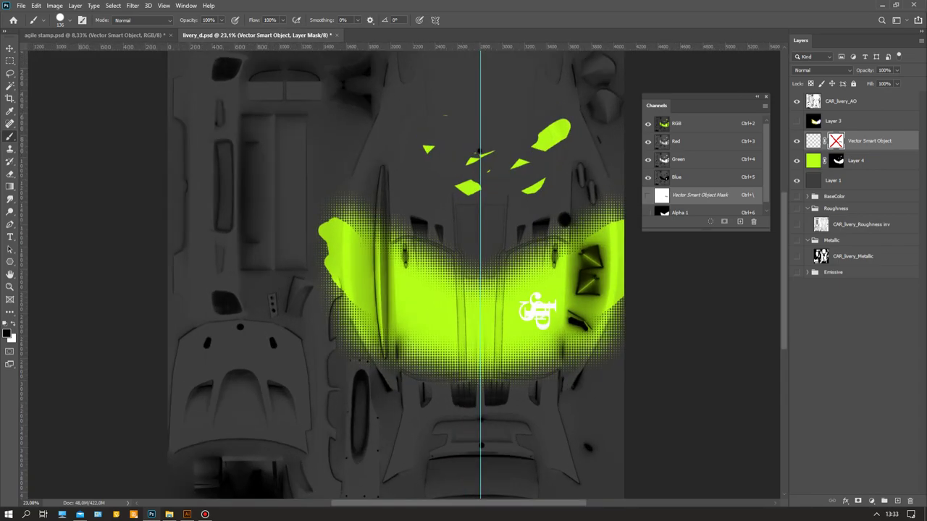
pyautogui.scroll(2, 476, 152)
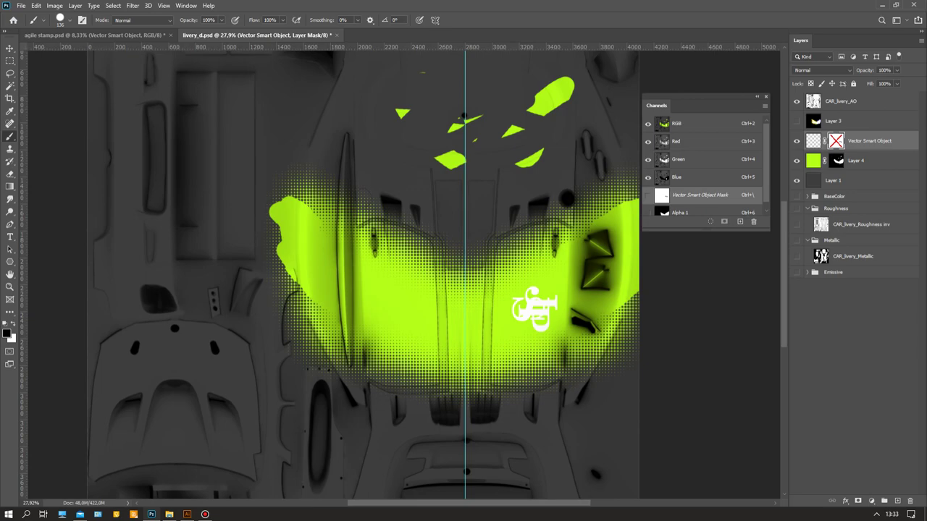
# Step: Try moving Layer 4 together with its mask down the car texture, and undo the move
pyautogui.click(836, 161)
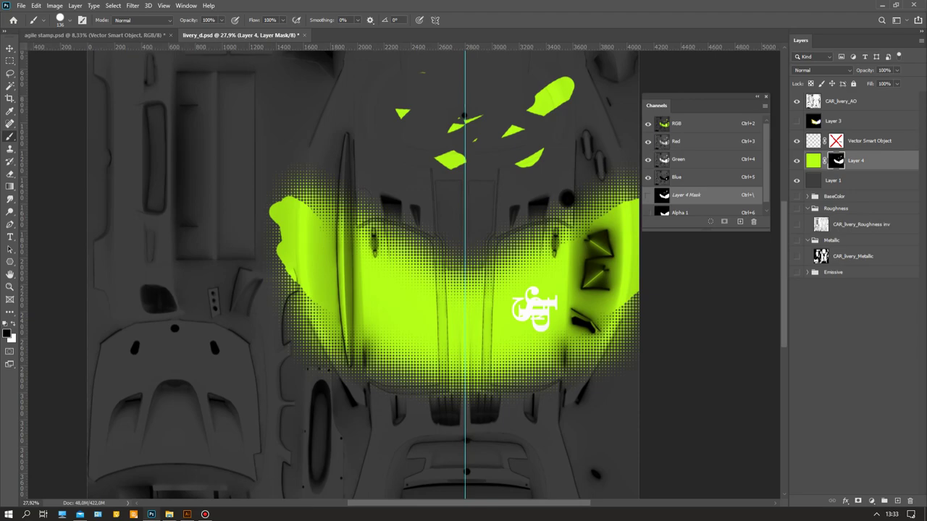
pyautogui.press('v')
pyautogui.moveTo(536, 268); pyautogui.dragTo(530, 301)
pyautogui.hotkey('ctrl', 'z')
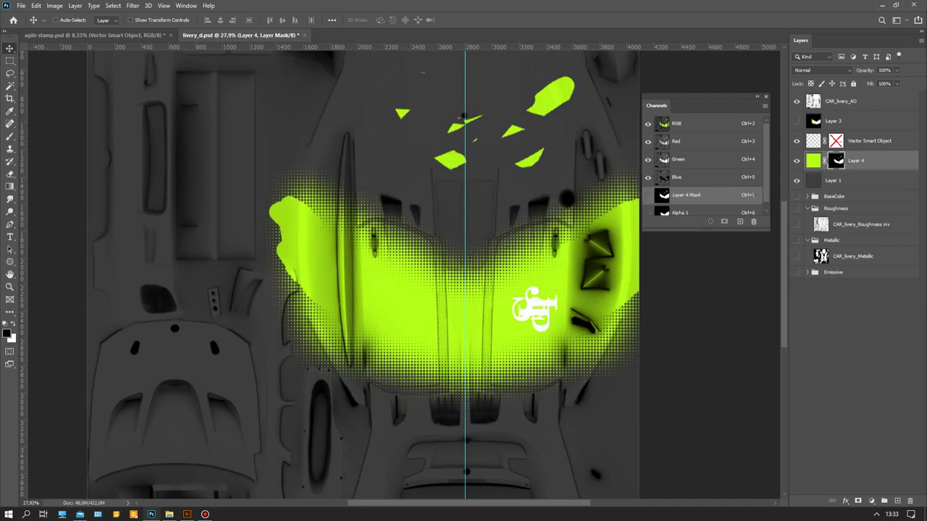
pyautogui.moveTo(531, 242); pyautogui.dragTo(531, 456)
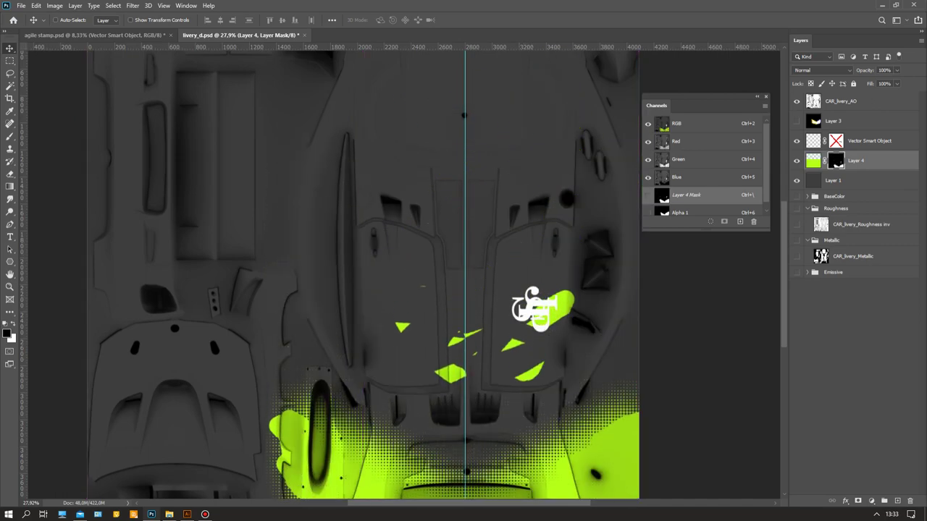
pyautogui.press('ctrl')
pyautogui.hotkey('ctrl', 'z')
pyautogui.click(56, 20)
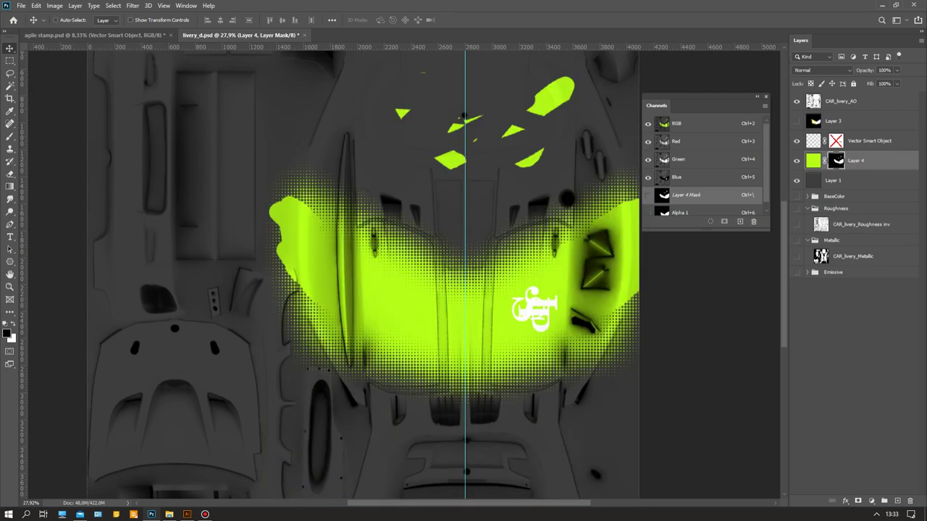
# Step: Unlink Layer 4's mask from its fill, try moving the mask on its own, and undo the moves
pyautogui.click(824, 160)
pyautogui.moveTo(563, 232); pyautogui.dragTo(622, 236)
pyautogui.hotkey('ctrl', 'z')
pyautogui.hotkey('ctrl', 'z')
pyautogui.hotkey('ctrl', 'z')
pyautogui.moveTo(515, 298); pyautogui.dragTo(523, 393)
pyautogui.hotkey('ctrl', 'z')
pyautogui.hotkey('ctrl', 'z')
# Step: Apply a Motion Blur to Layer 4's mask with an angle of -90° and a distance of 183 pixels
pyautogui.click(133, 6)
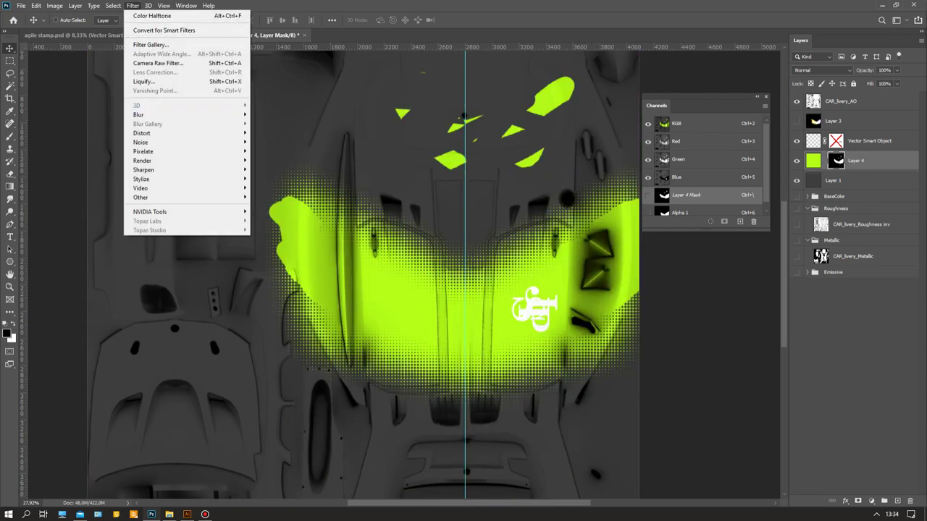
pyautogui.moveTo(148, 114)
pyautogui.press('Down')
pyautogui.press('Down')
pyautogui.press('Down')
pyautogui.press('Down')
pyautogui.press('Down')
pyautogui.press('Down')
pyautogui.press('Down')
pyautogui.press('Up')
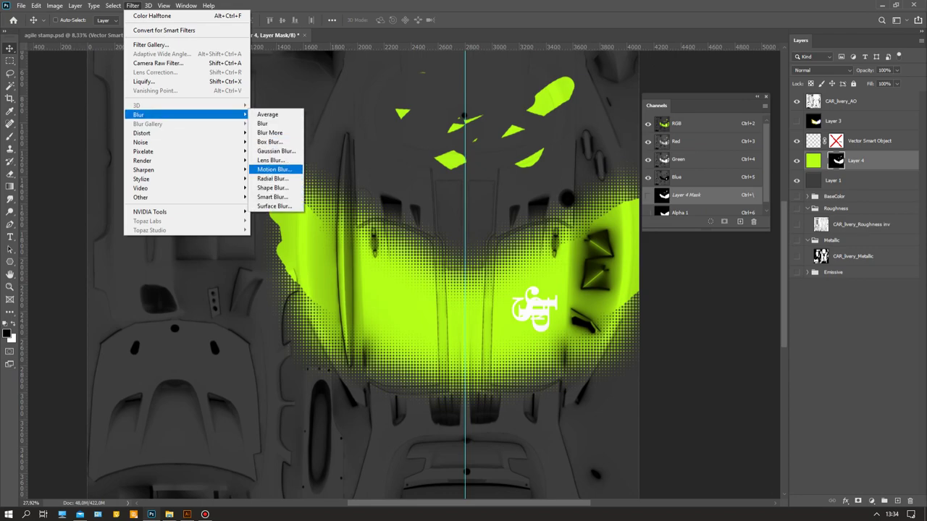
pyautogui.press('Return')
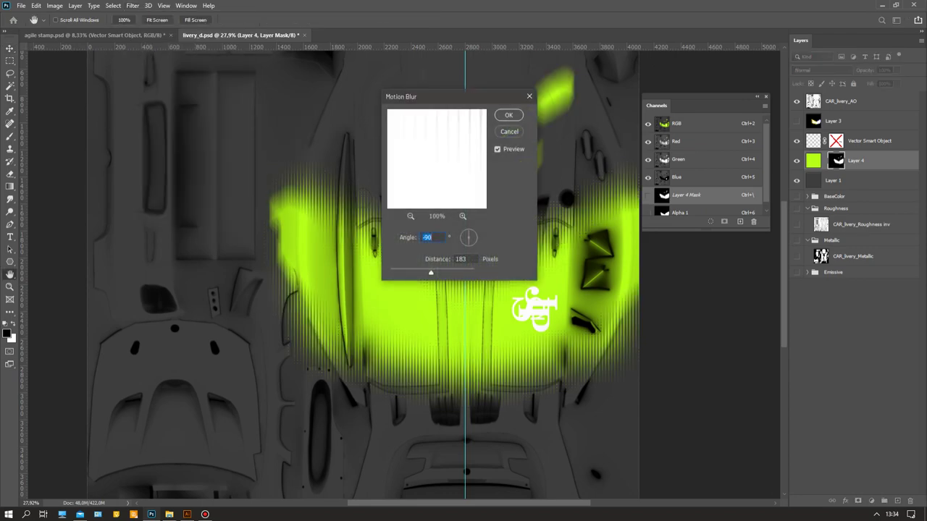
pyautogui.press('Return')
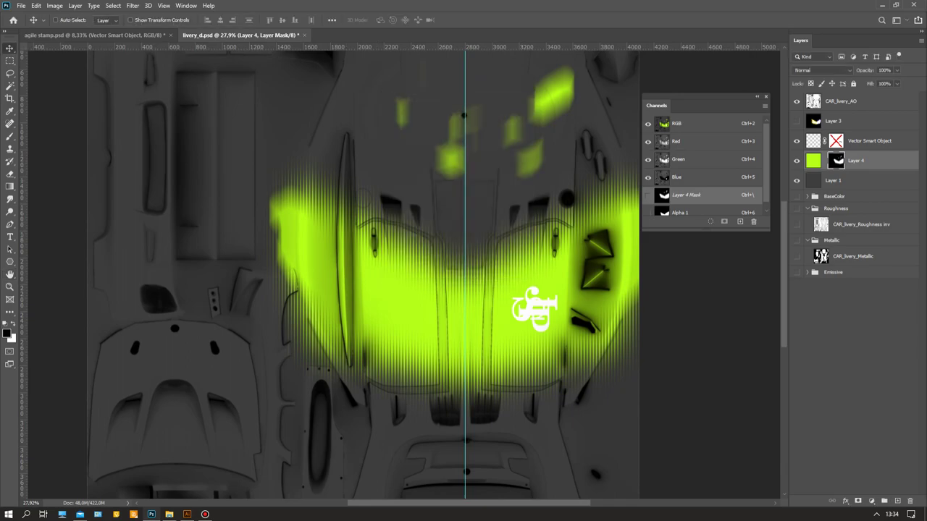
# Step: Re-enable the logo's layer mask and add a black (000000) Color Overlay to the Vector Smart Object layer
pyautogui.keyDown('shift'); pyautogui.click(836, 141); pyautogui.keyUp('shift')
pyautogui.click(836, 141)
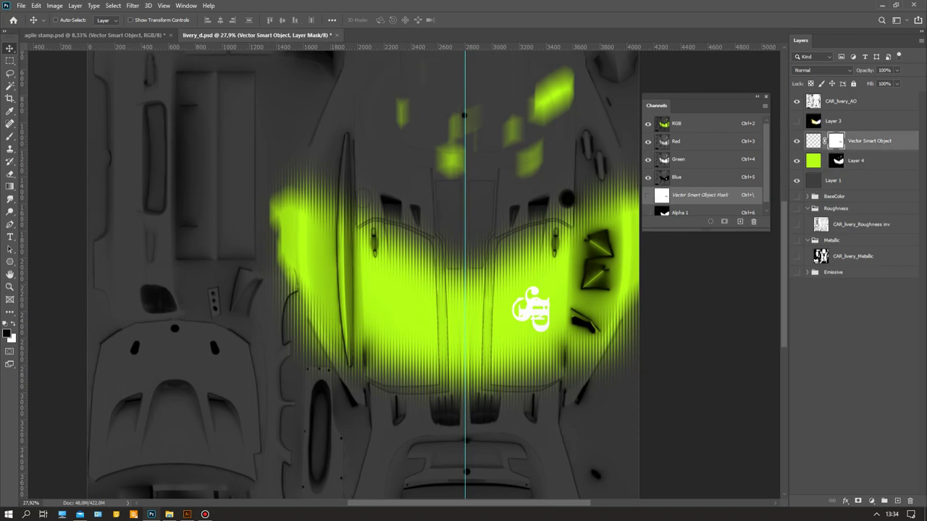
pyautogui.click(845, 501)
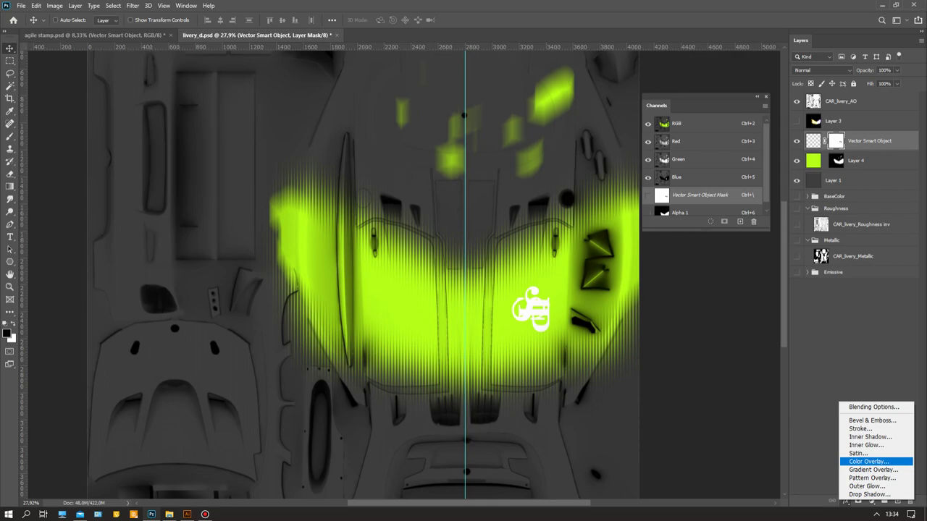
pyautogui.click(869, 461)
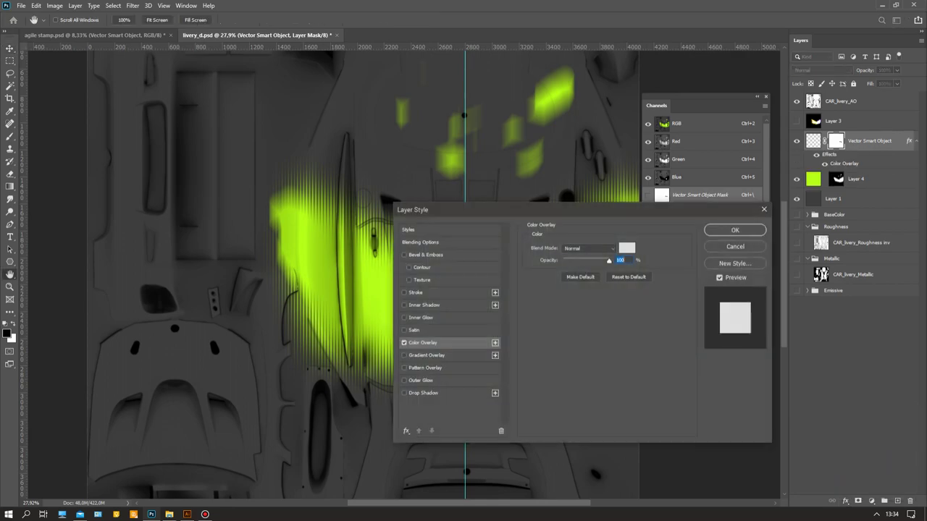
pyautogui.click(627, 248)
pyautogui.write('000000')
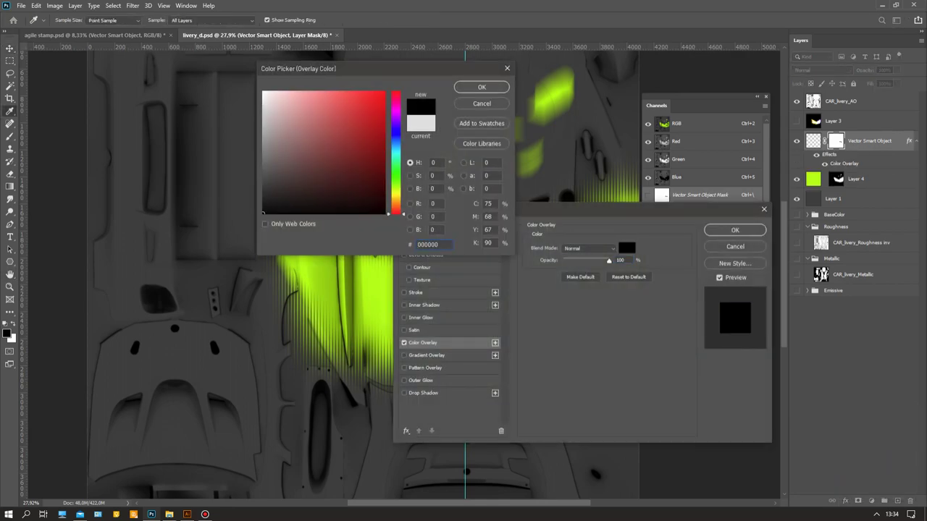
pyautogui.press('Return')
pyautogui.click(734, 229)
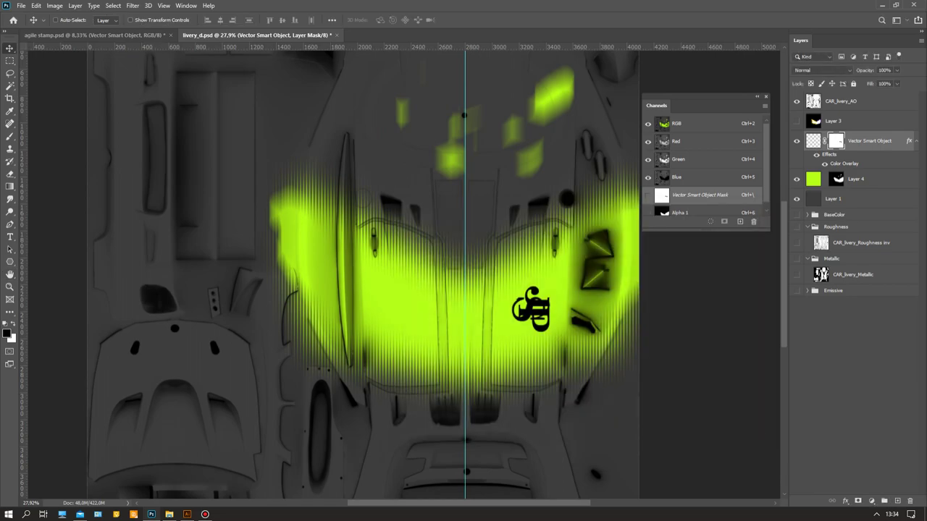
# Step: Reapply the last Motion Blur to the Vector Smart Object layer's mask
pyautogui.click(132, 5)
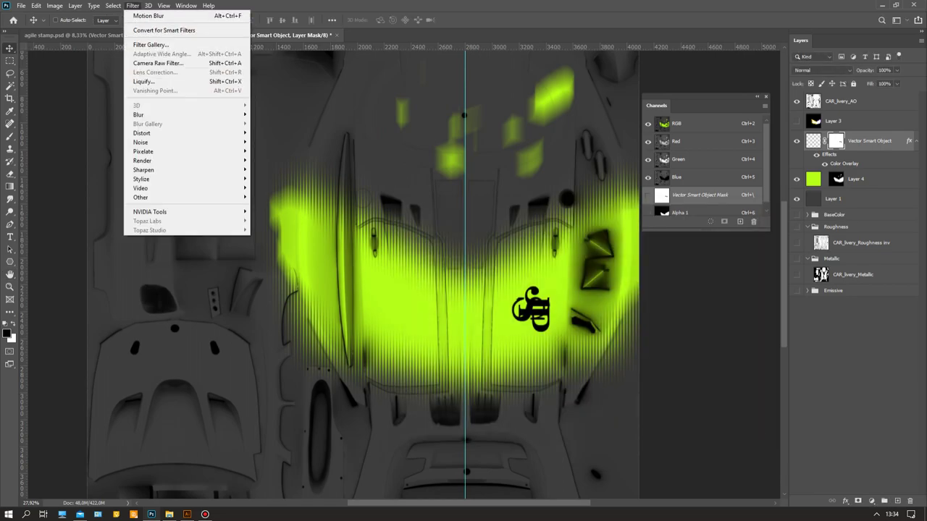
pyautogui.click(149, 16)
pyautogui.press('ctrl')
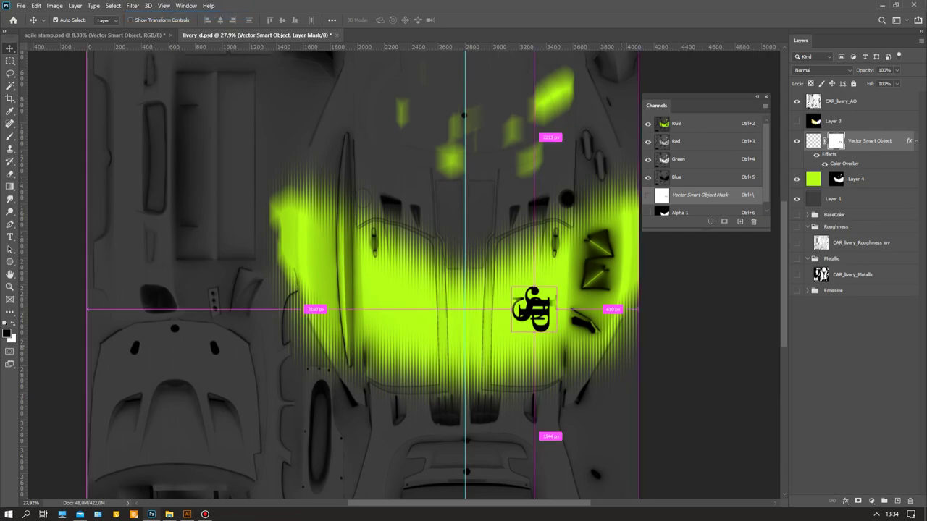
# Step: Compare the logo with its layer mask disabled and enabled, and unlink the mask from the logo
pyautogui.keyDown('shift'); pyautogui.click(836, 141); pyautogui.keyUp('shift')
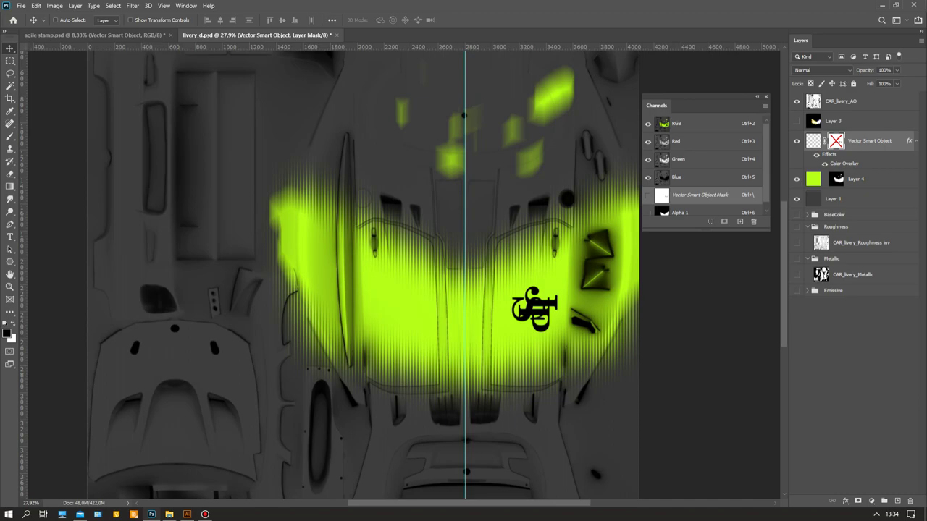
pyautogui.keyDown('shift'); pyautogui.click(836, 141); pyautogui.keyUp('shift')
pyautogui.keyDown('shift'); pyautogui.click(837, 141); pyautogui.keyUp('shift')
pyautogui.press('ctrl')
pyautogui.keyDown('shift'); pyautogui.click(836, 140); pyautogui.keyUp('shift')
pyautogui.click(825, 141)
# Step: Examine the Alpha 1 channel as a red overlay, and hide all layers above Layer 1 to isolate that layer
pyautogui.click(813, 178)
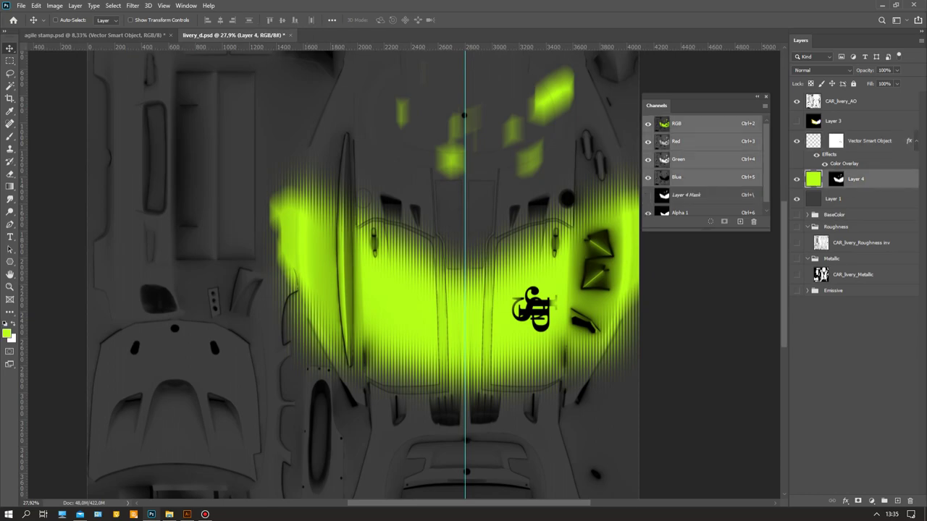
pyautogui.press('\\')
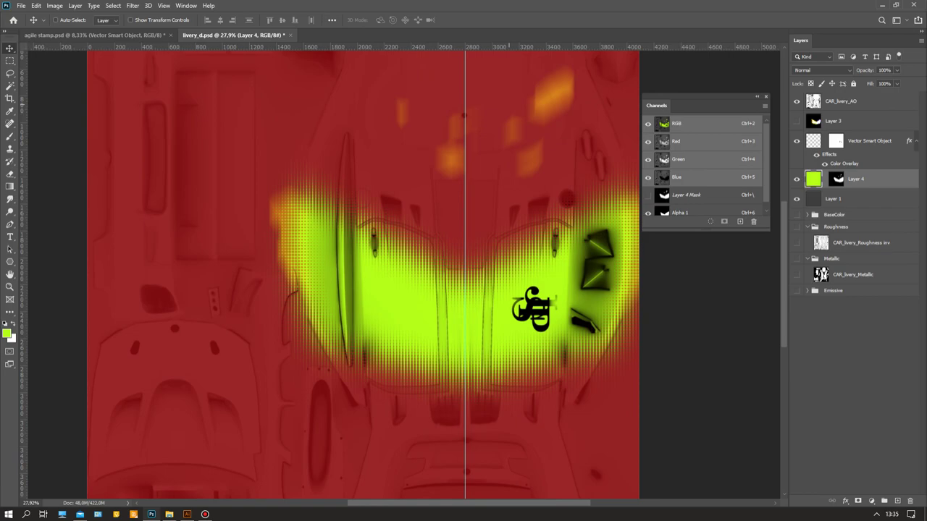
pyautogui.click(796, 179)
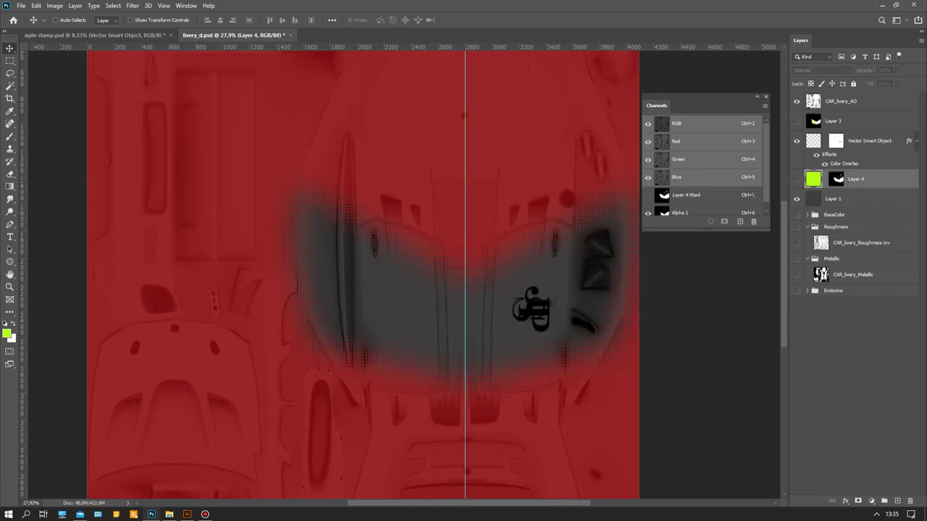
pyautogui.click(796, 142)
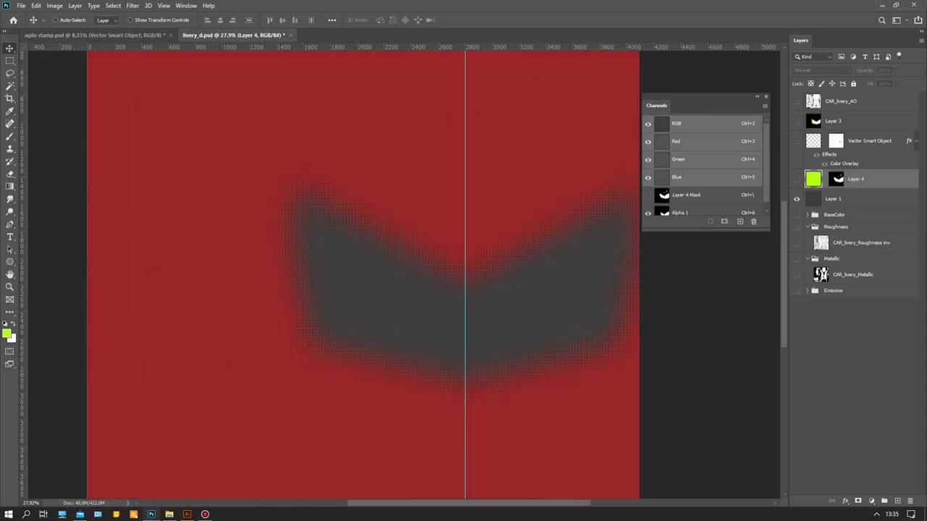
pyautogui.click(685, 195)
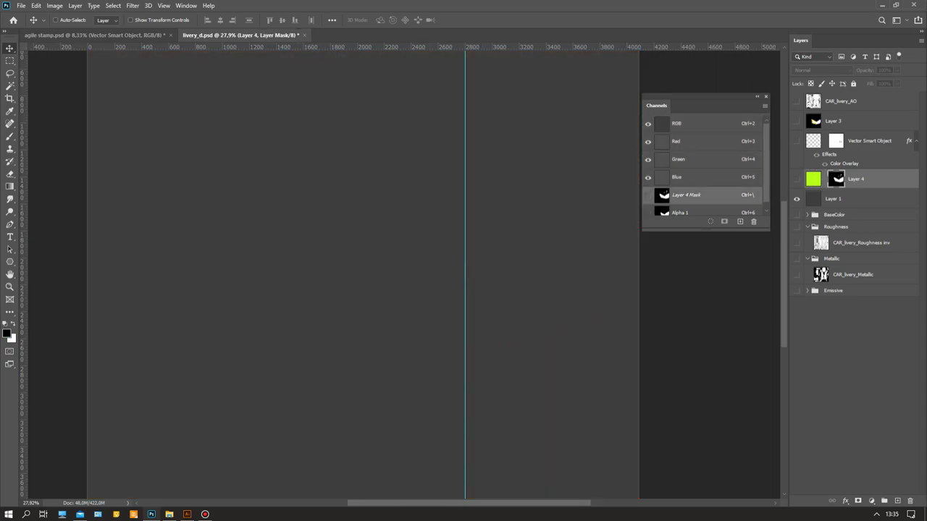
pyautogui.click(833, 199)
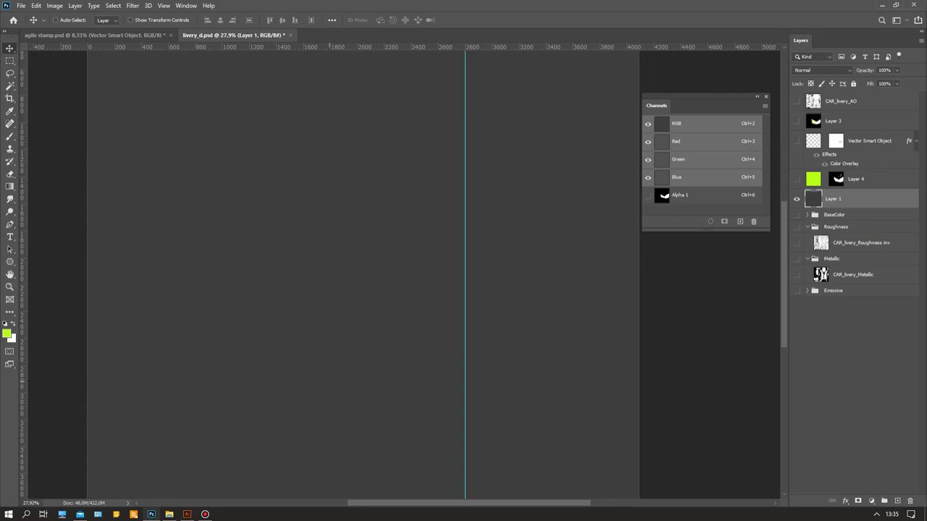